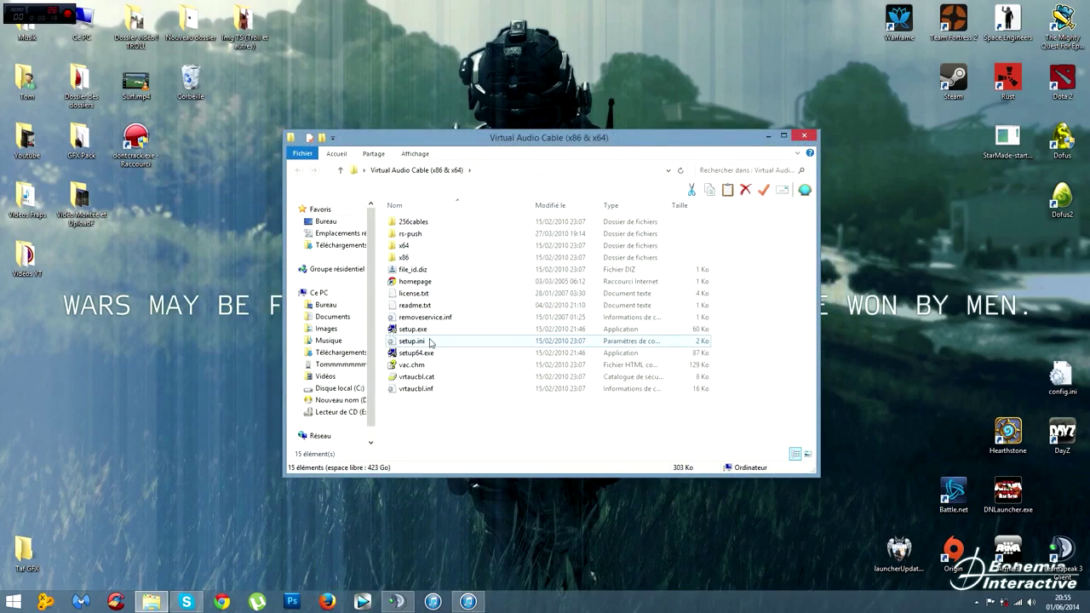
Try to launch setup.exe from the Virtual Audio Cable folder and close the folder window.
left_click(421, 331)
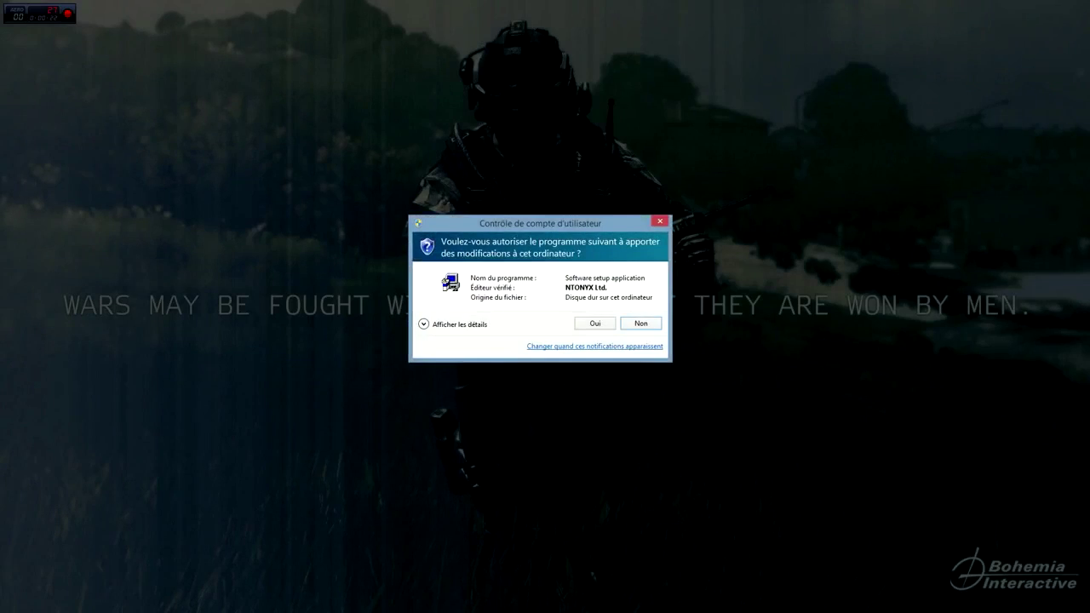
left_click(596, 285)
left_click(804, 136)
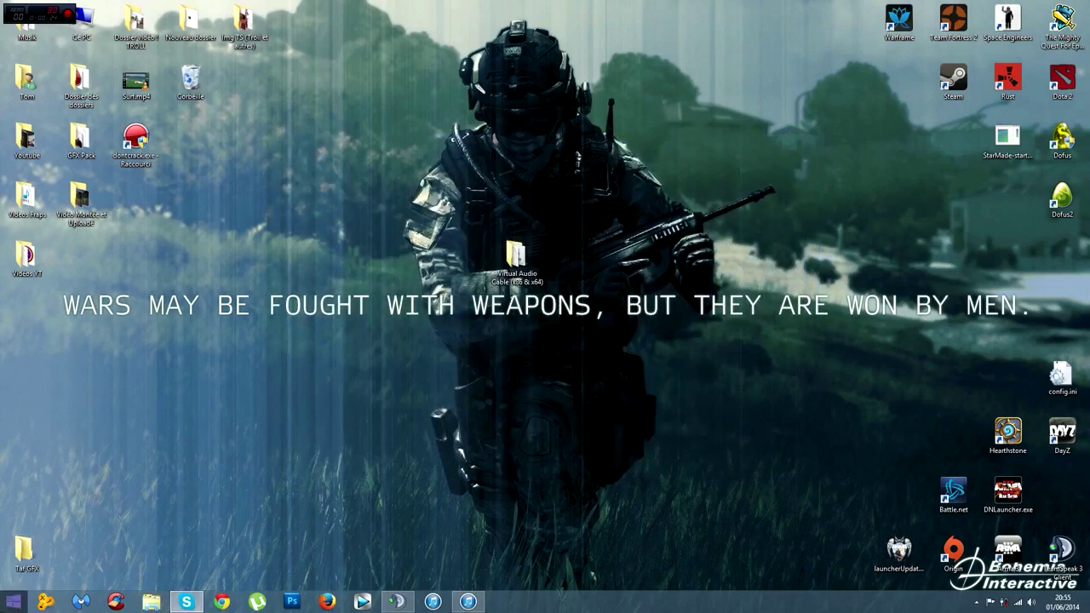
Move the Virtual Audio Cable folder on the desktop to the free spot beside DNLauncher.exe, above the TeamSpeak 3 shortcut.
key("super")
left_click(530, 270)
left_click_drag(530, 269, 1057, 487)
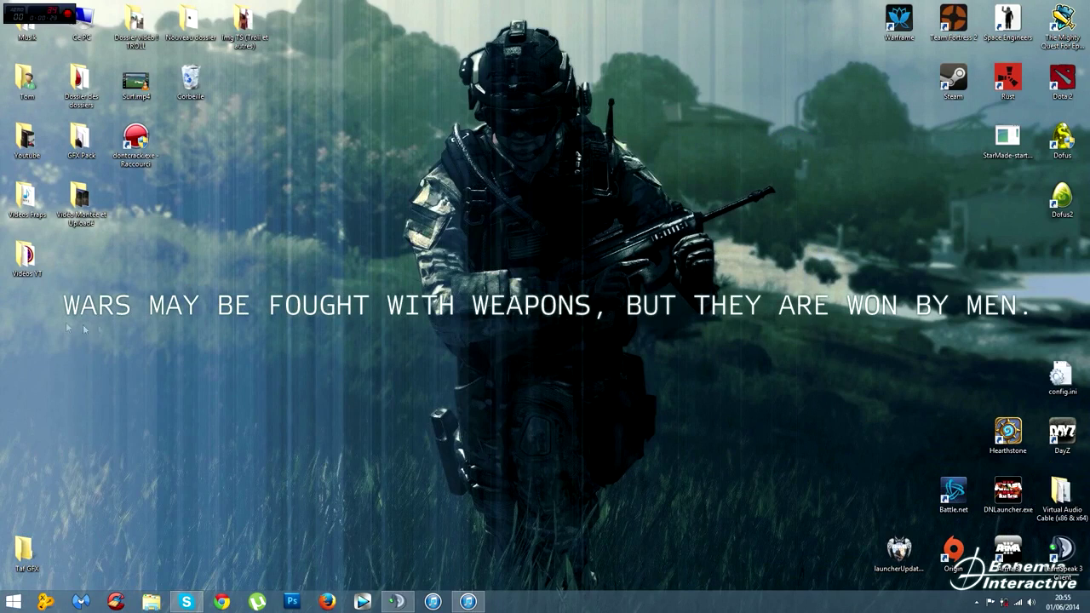
Launch the Control panel from the installed Virtual Audio Cable programs and authorise it to make changes to the computer.
left_click(12, 601)
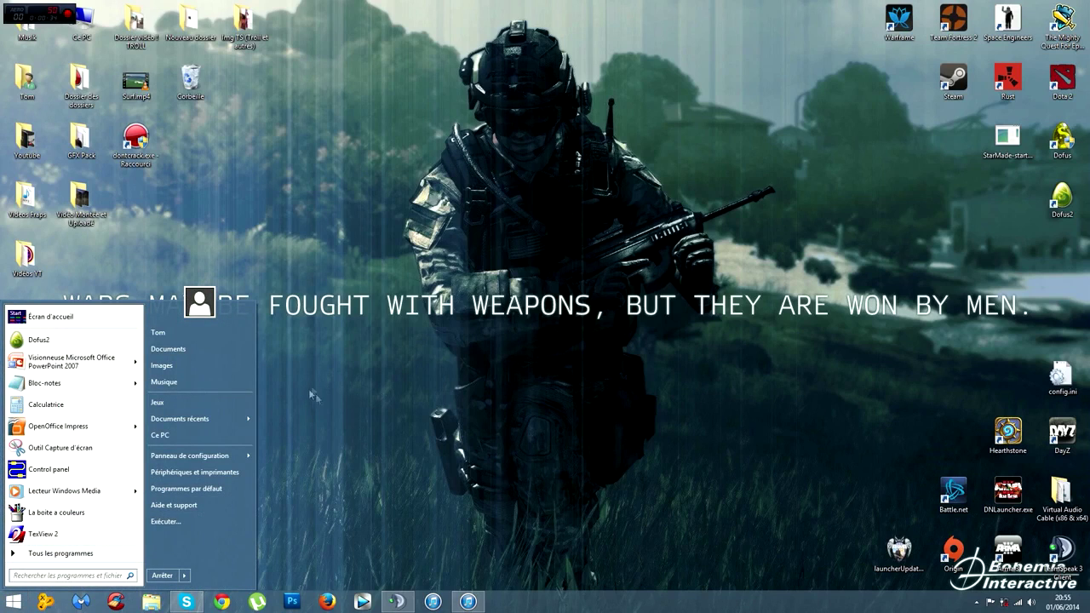
left_click(349, 365)
left_click(13, 601)
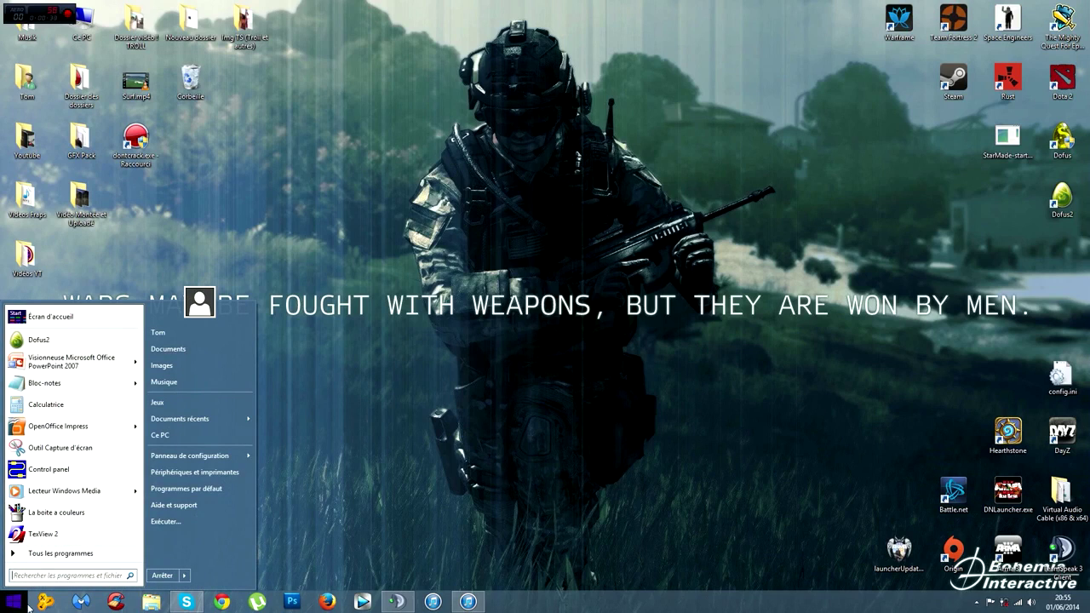
left_click(79, 554)
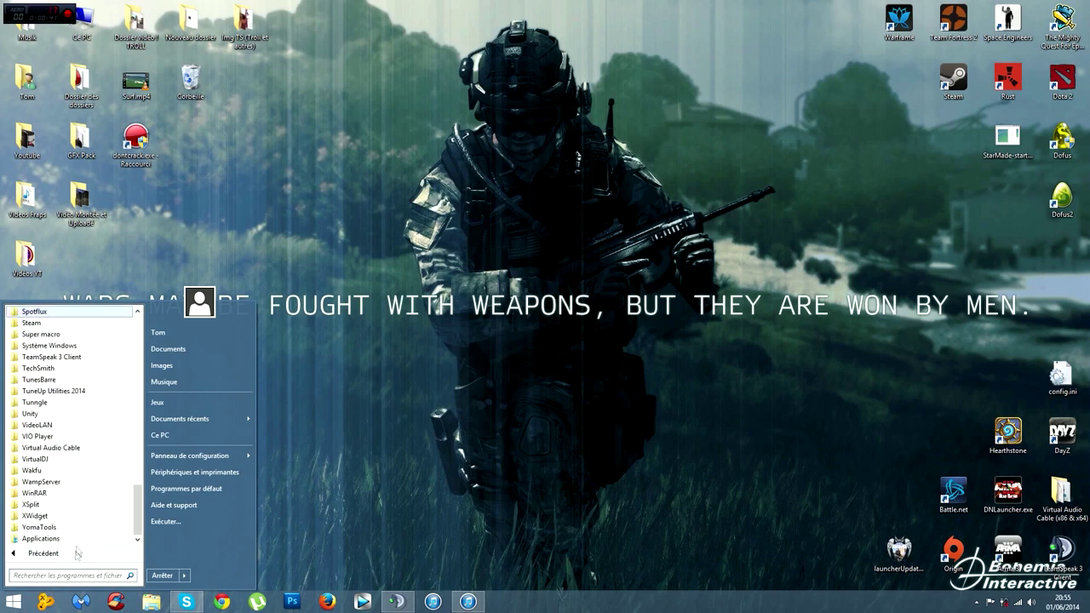
left_click(55, 452)
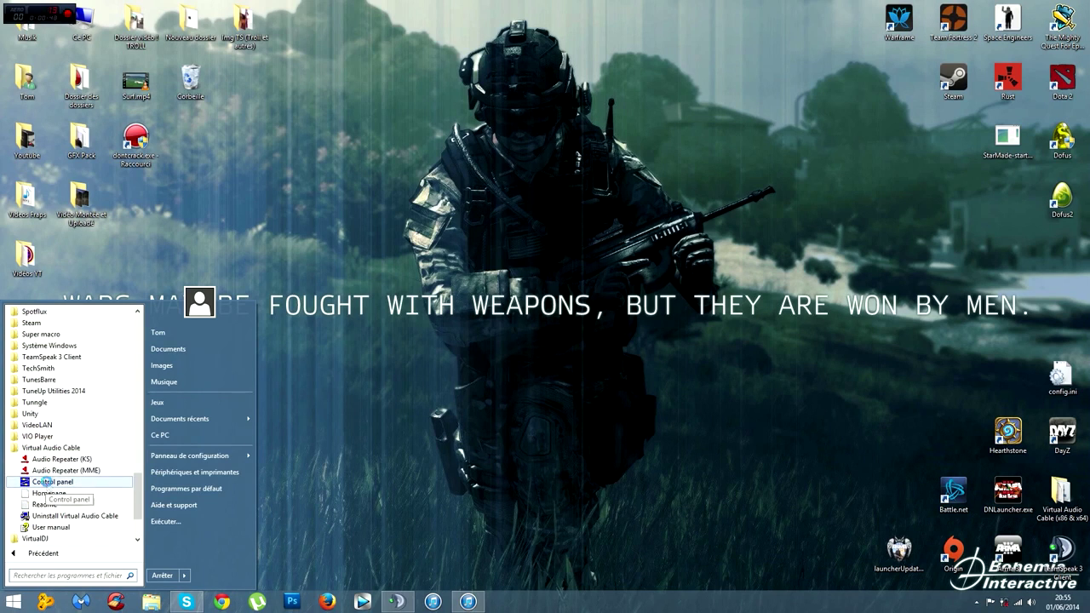
right_click(48, 487)
left_click(110, 167)
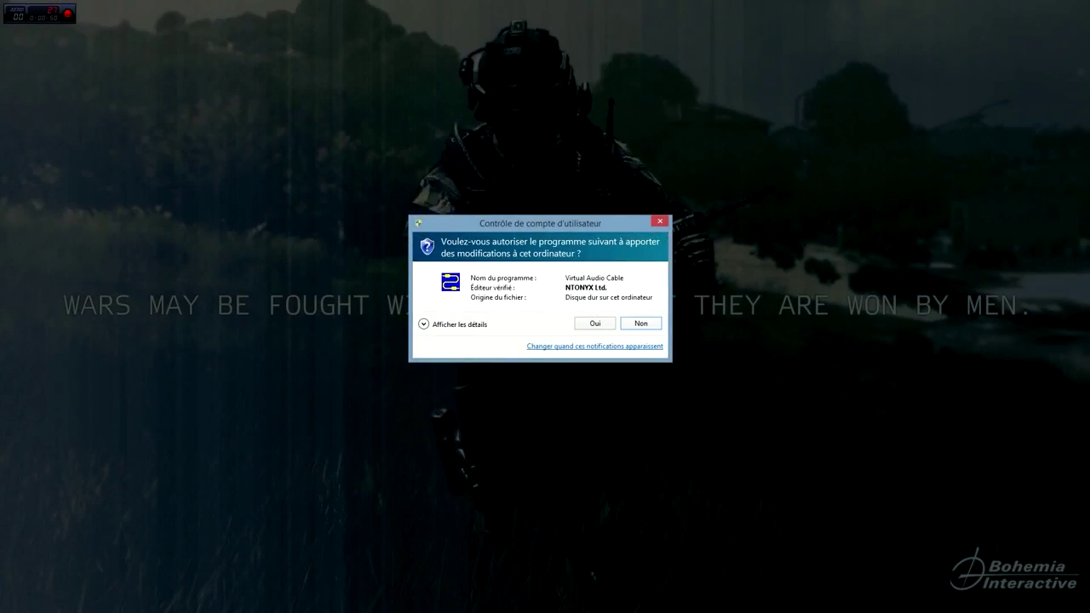
left_click(594, 323)
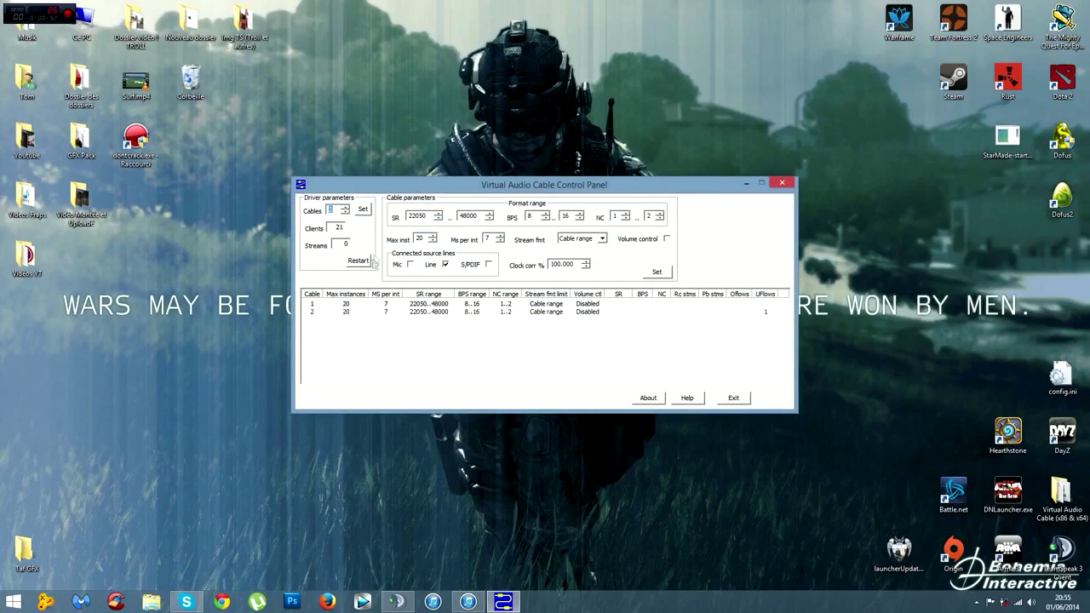
Set the driver's number of cables to 1 and select cable 1 in the list.
type("1")
left_click(363, 209)
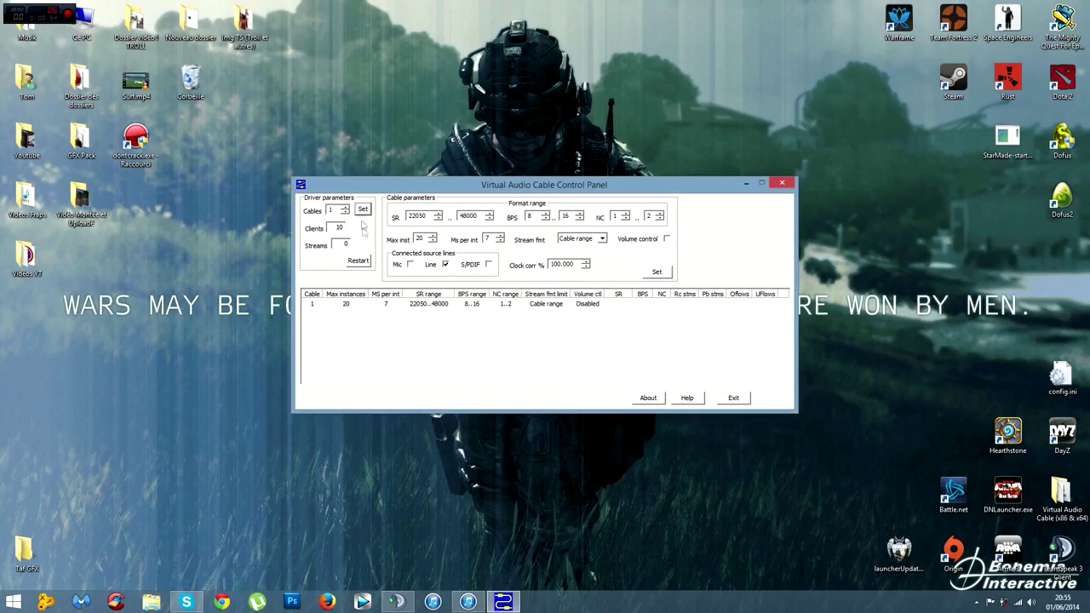
left_click(341, 305)
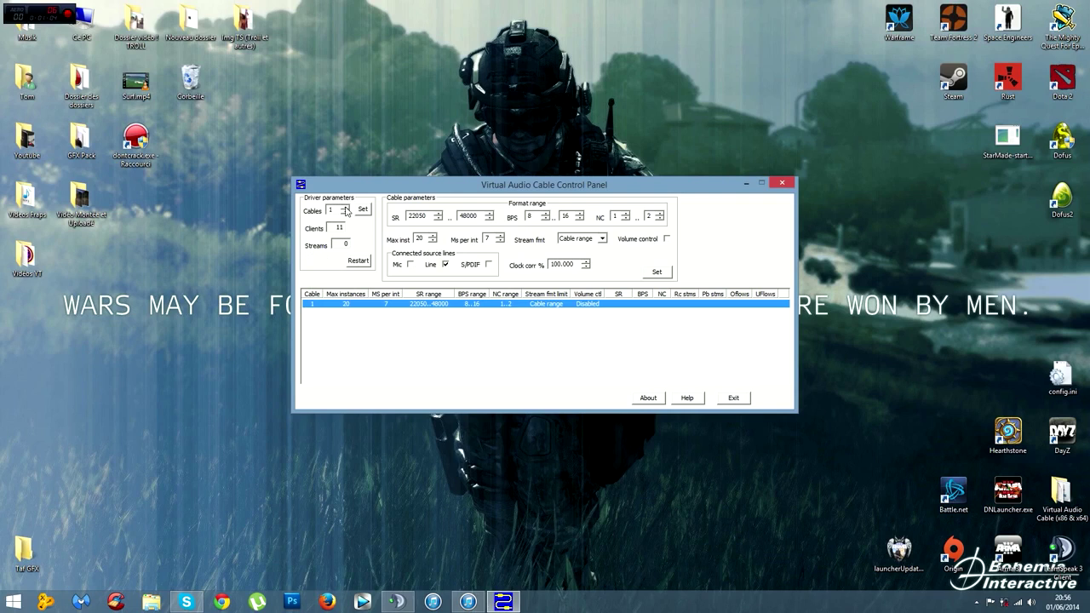
Set the driver's number of cables to 2, select cable 1, and exit the Virtual Audio Cable Control Panel.
left_click(345, 209)
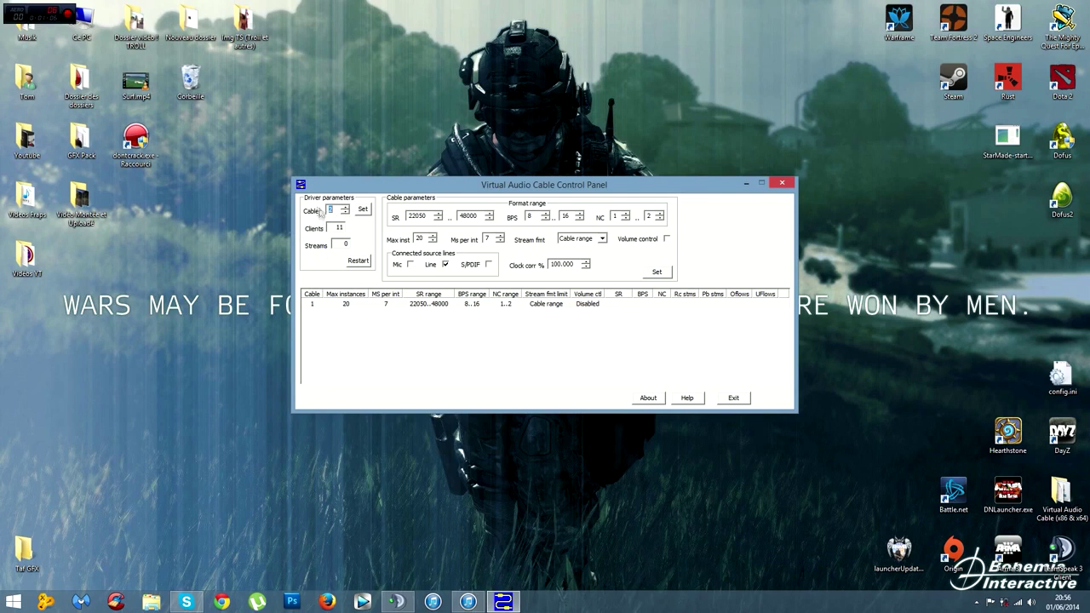
left_click(364, 209)
left_click(357, 306)
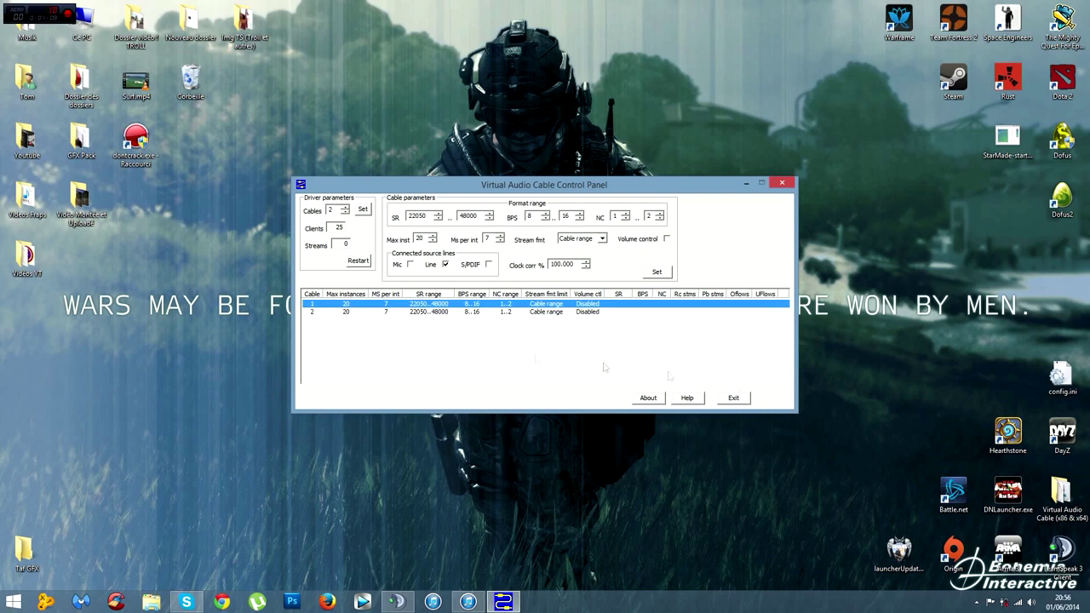
left_click(732, 397)
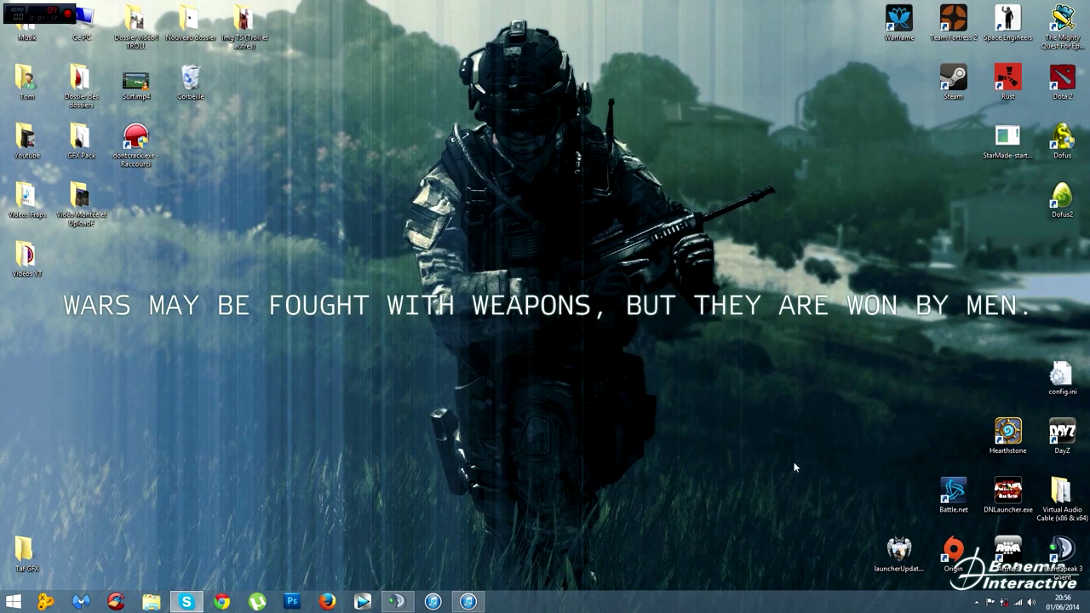
Switch to TeamSpeak 3 and add a playback profile named Line 1 using the default settings.
left_click(395, 601)
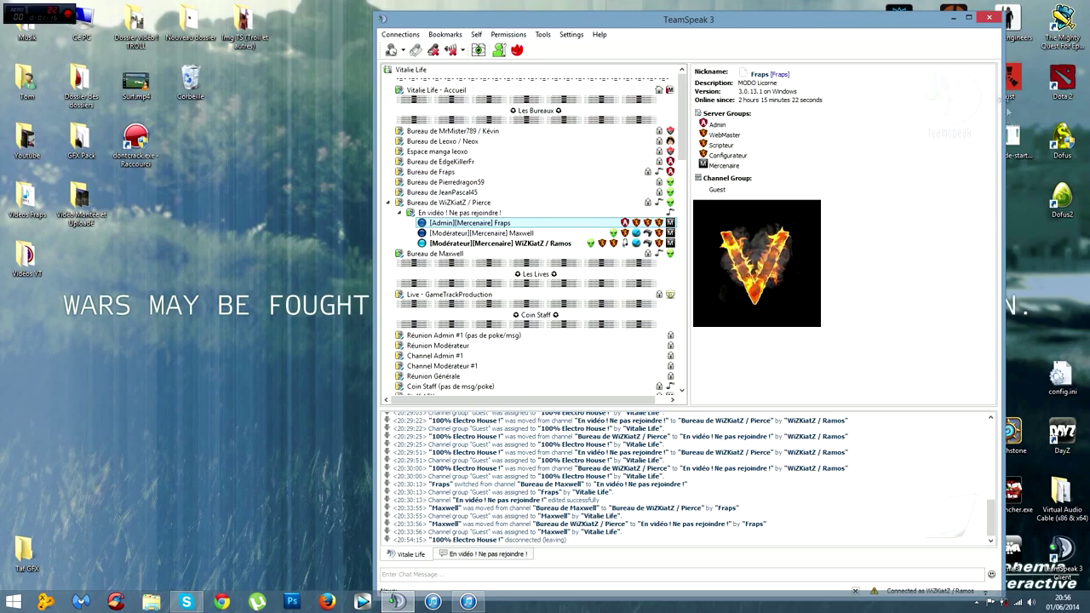
left_click(952, 18)
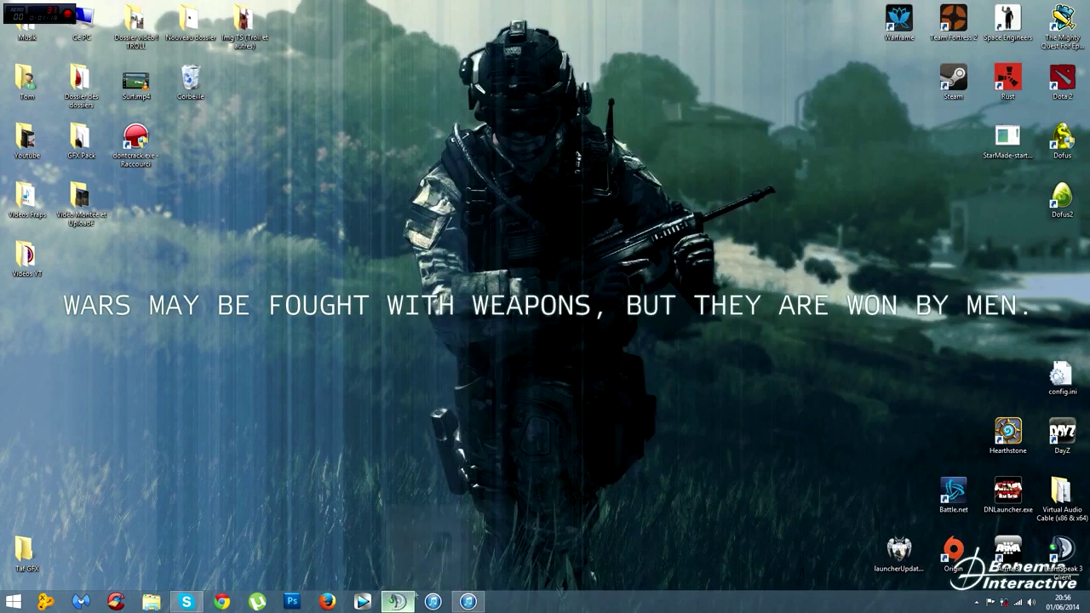
left_click(396, 601)
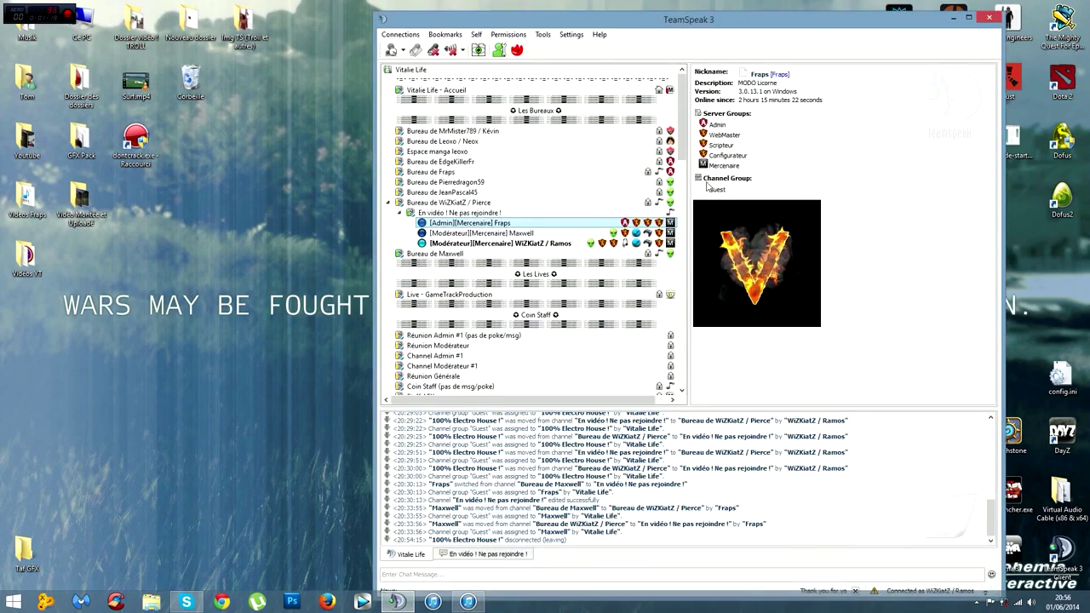
left_click(565, 34)
left_click(586, 101)
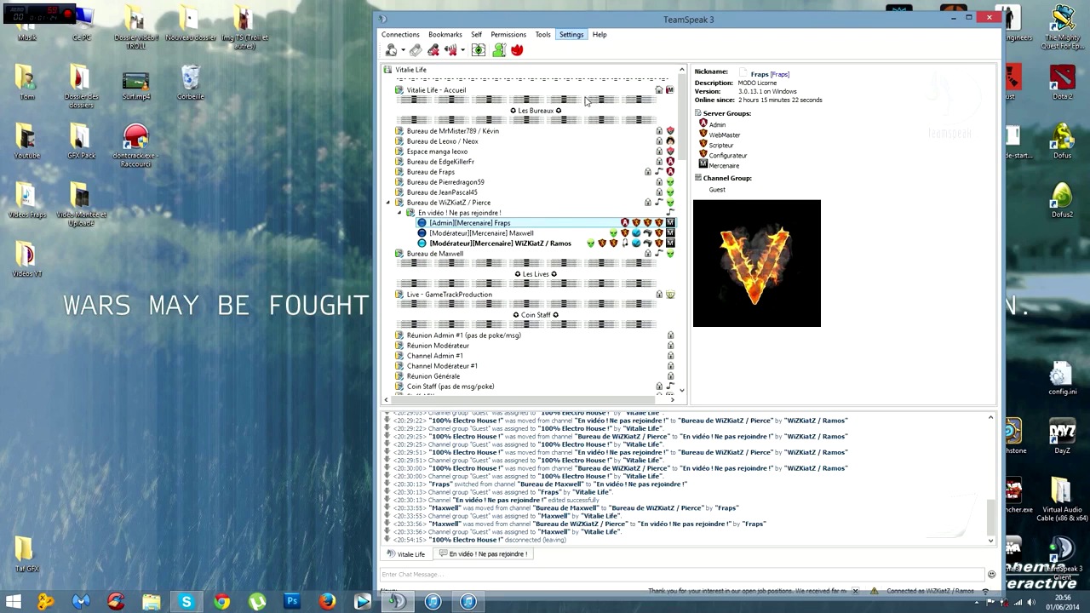
left_click(521, 285)
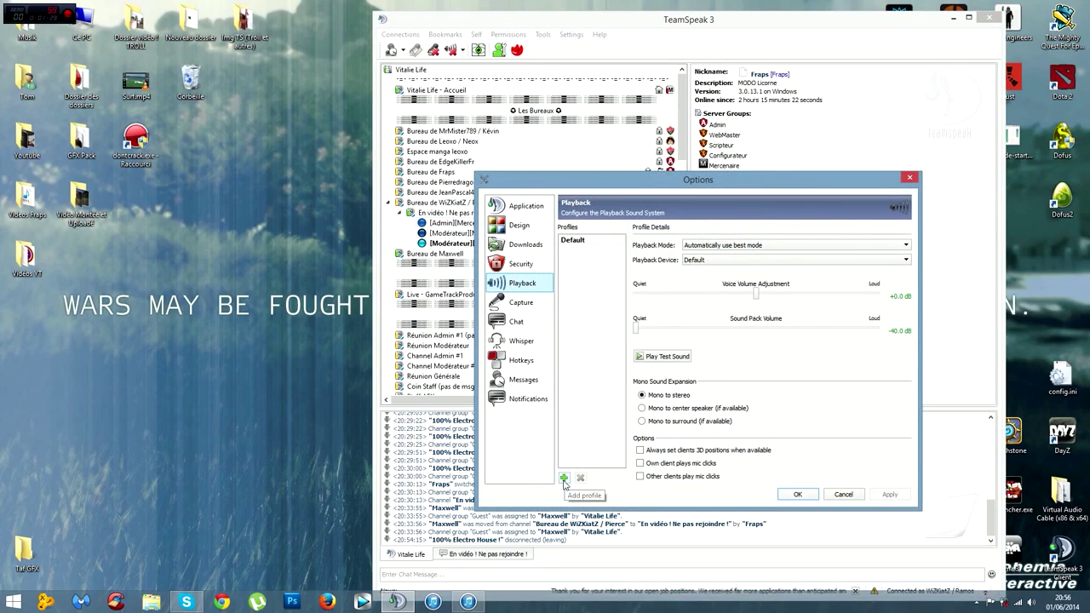
left_click(563, 479)
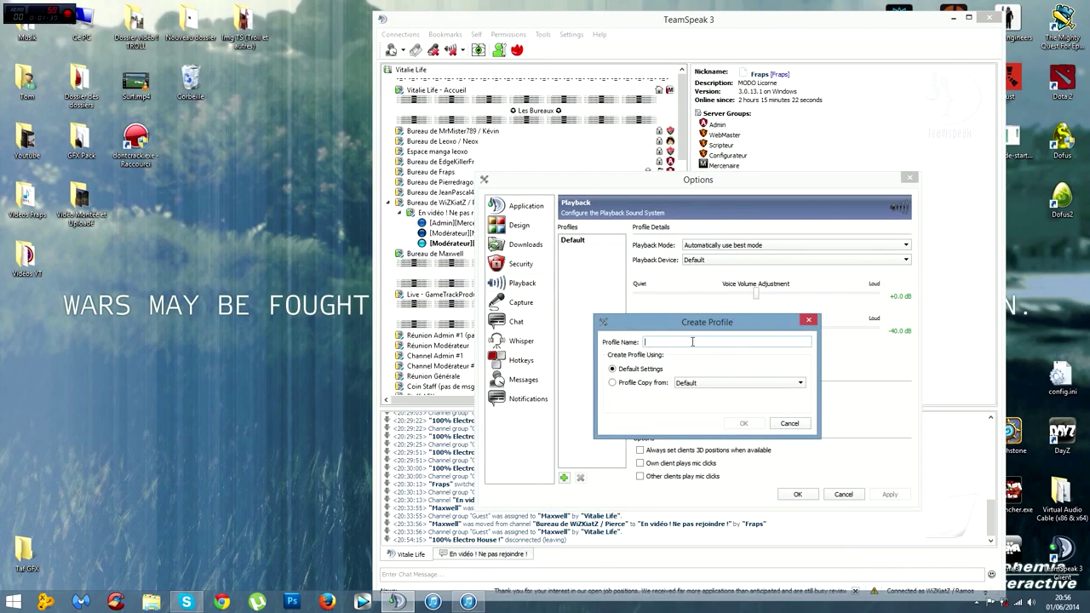
type("Line 1")
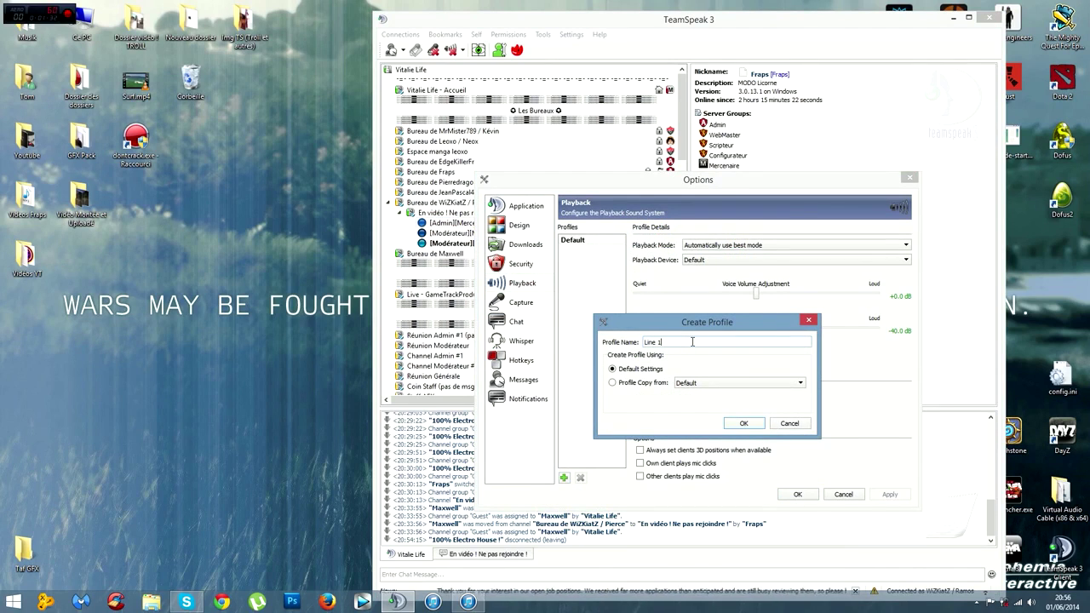
left_click(744, 423)
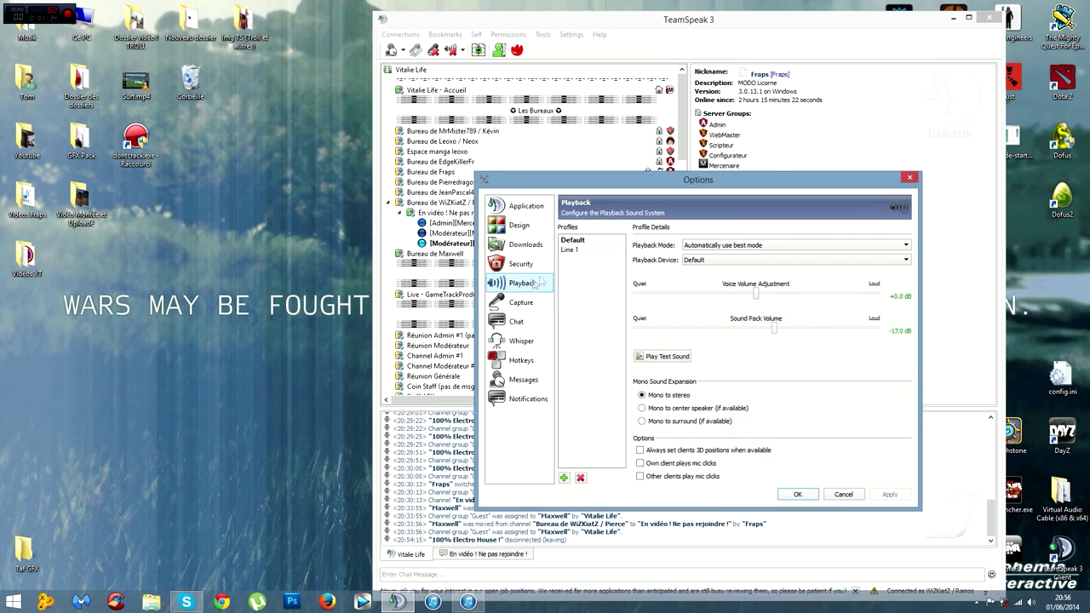
Add a capture profile named Line 2 using the default settings.
left_click(516, 303)
left_click(516, 284)
left_click(513, 302)
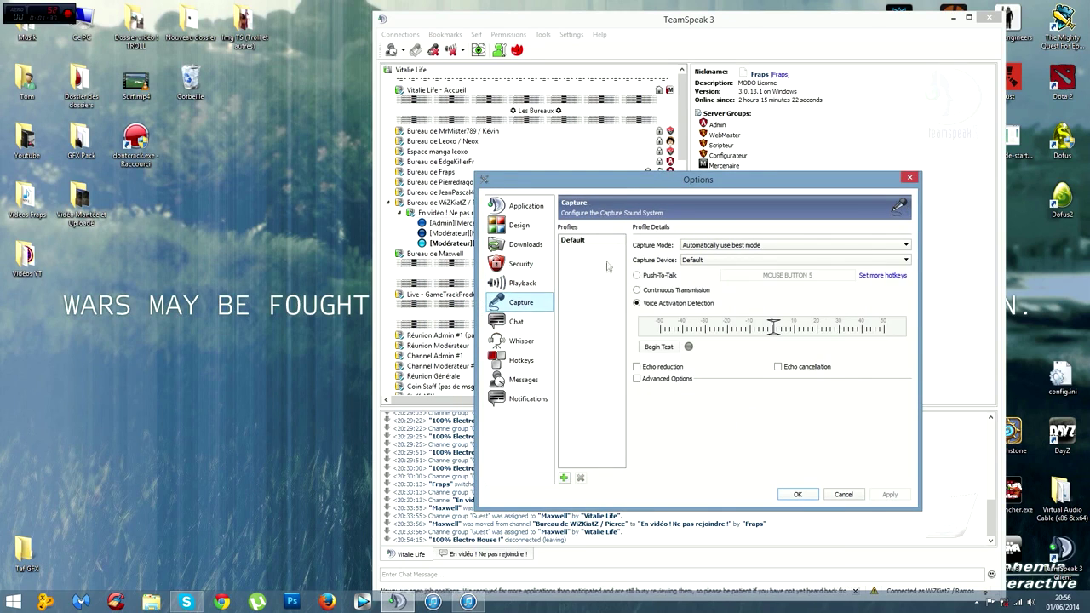
left_click(564, 478)
type("Line 2")
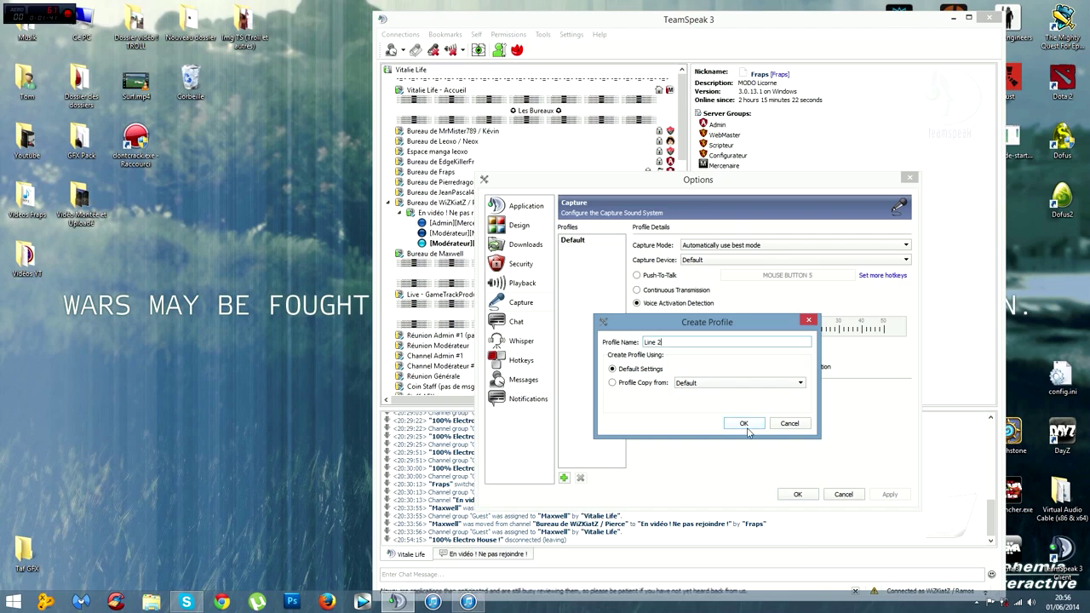
left_click(745, 426)
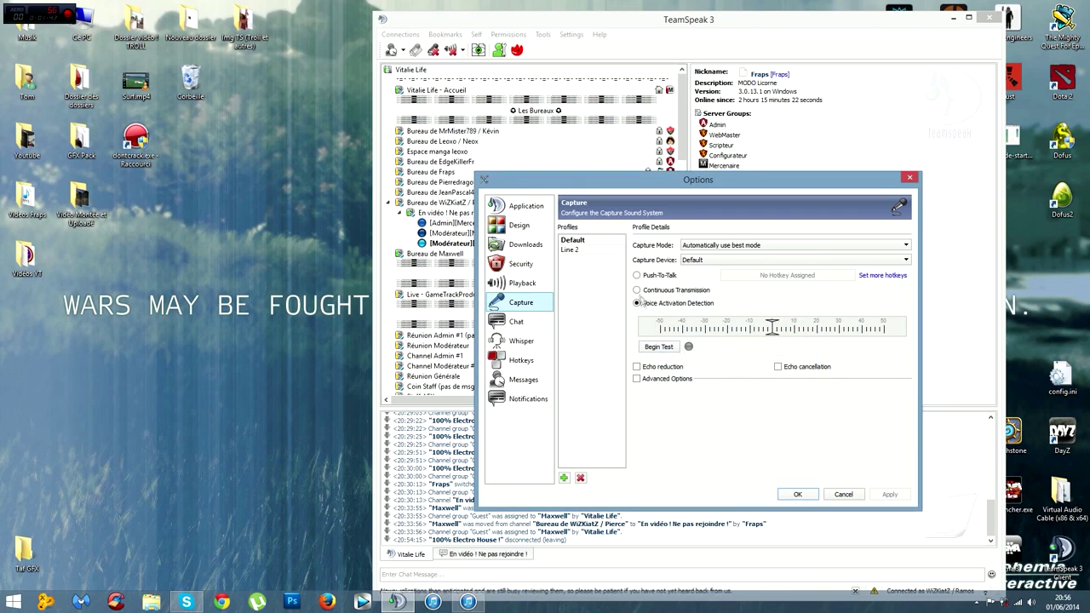
Set the Default playback profile's device to Line 1 (Virtual Audio Cable) and apply the change.
left_click(522, 286)
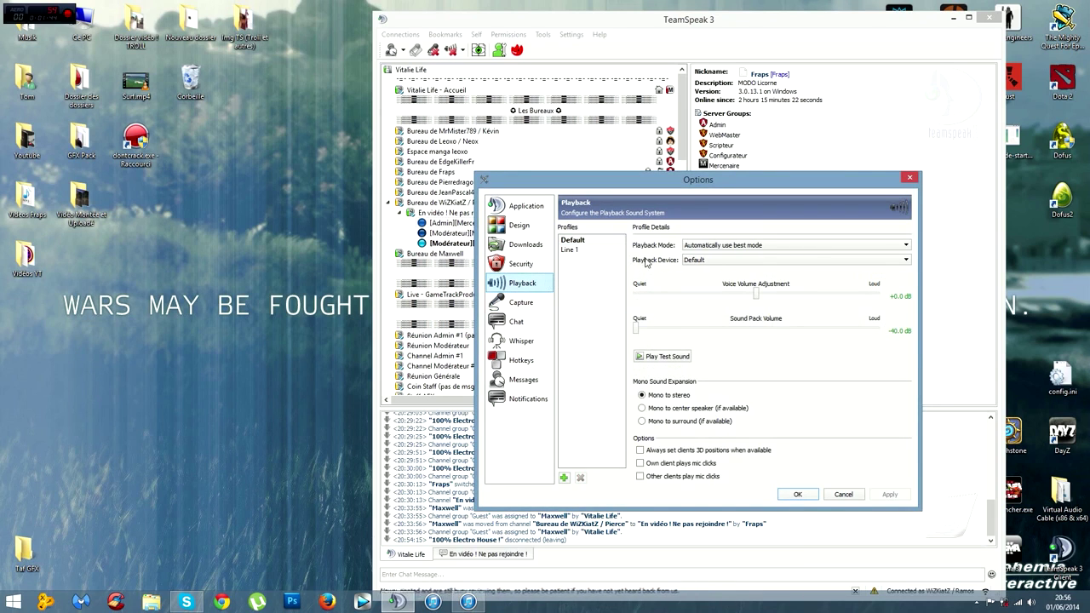
left_click(710, 260)
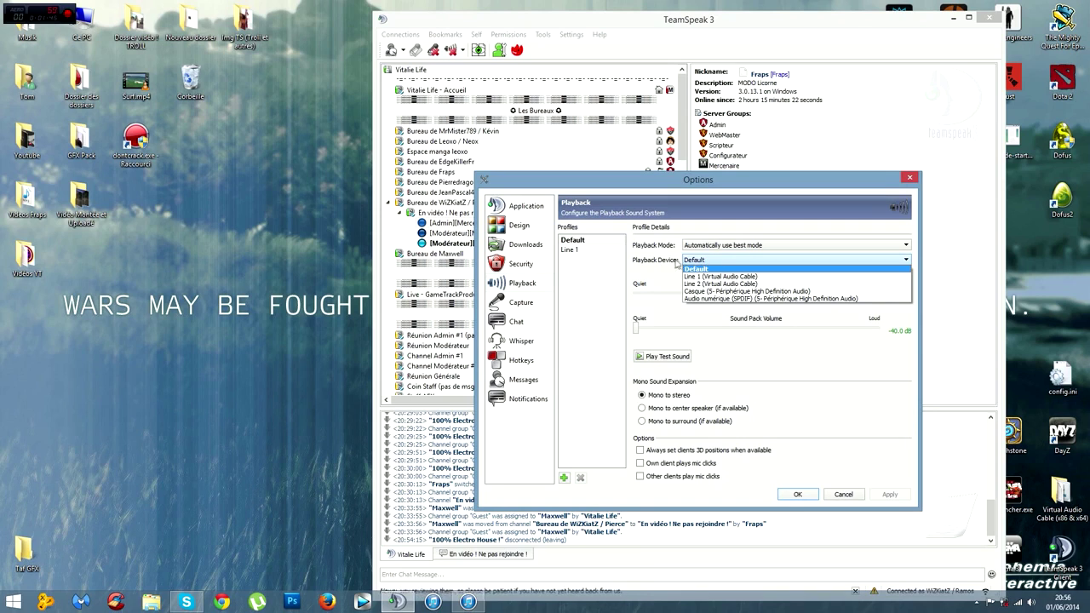
left_click(714, 276)
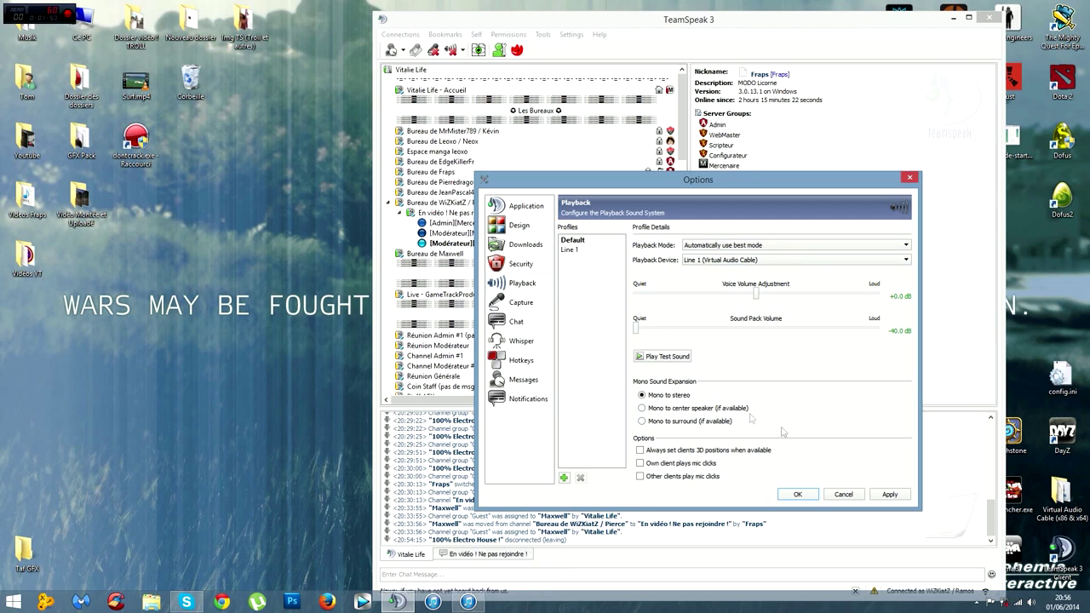
left_click(888, 495)
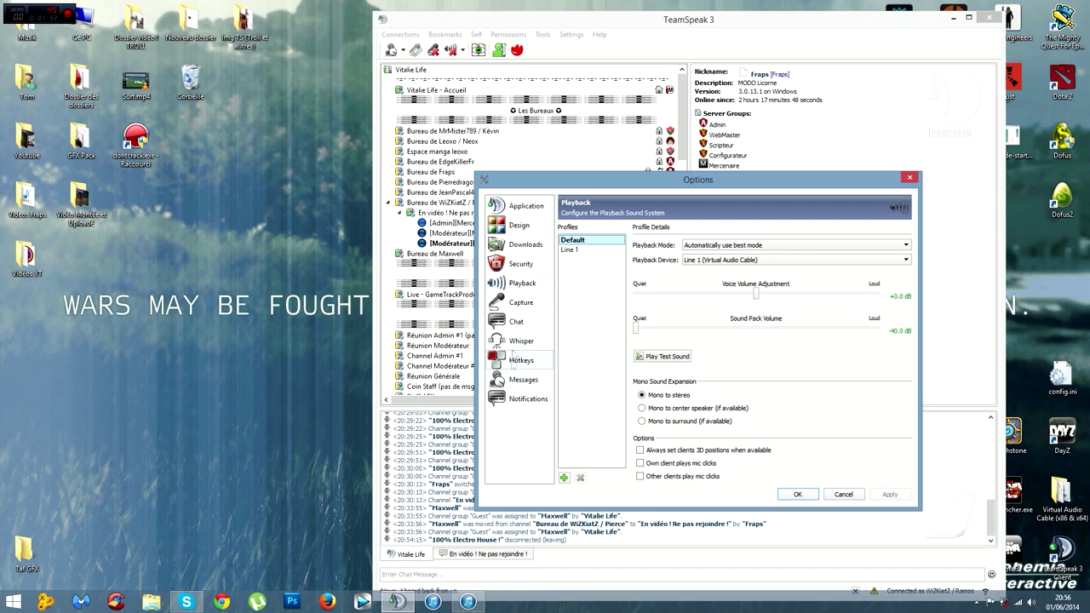
Set the Line 2 capture profile to the Line 2 (Virtual Audio Cable) device with Continuous Transmission, and save the options.
left_click(515, 303)
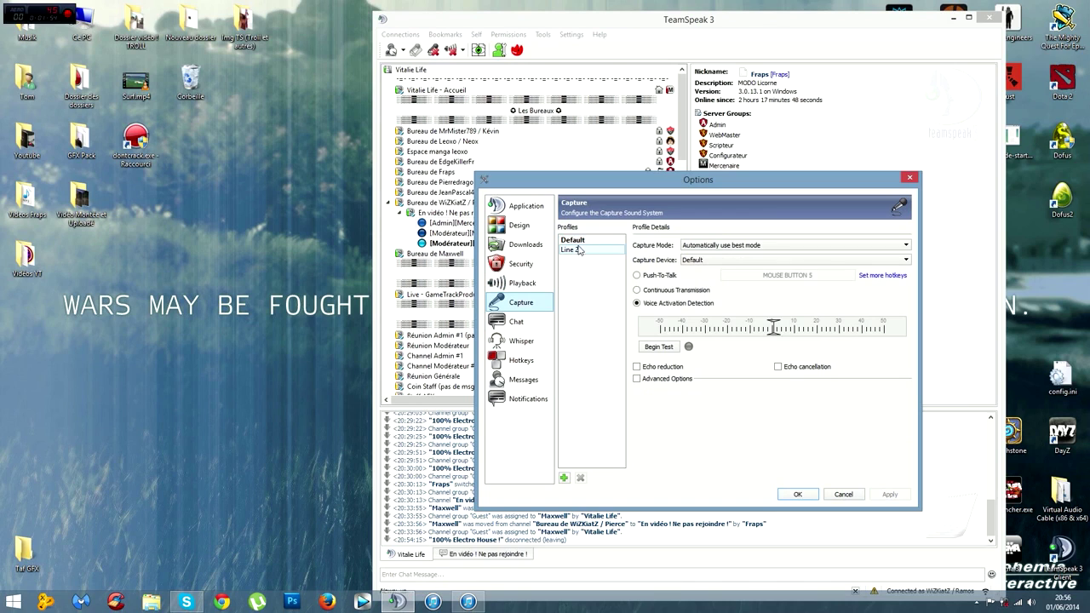
left_click(698, 261)
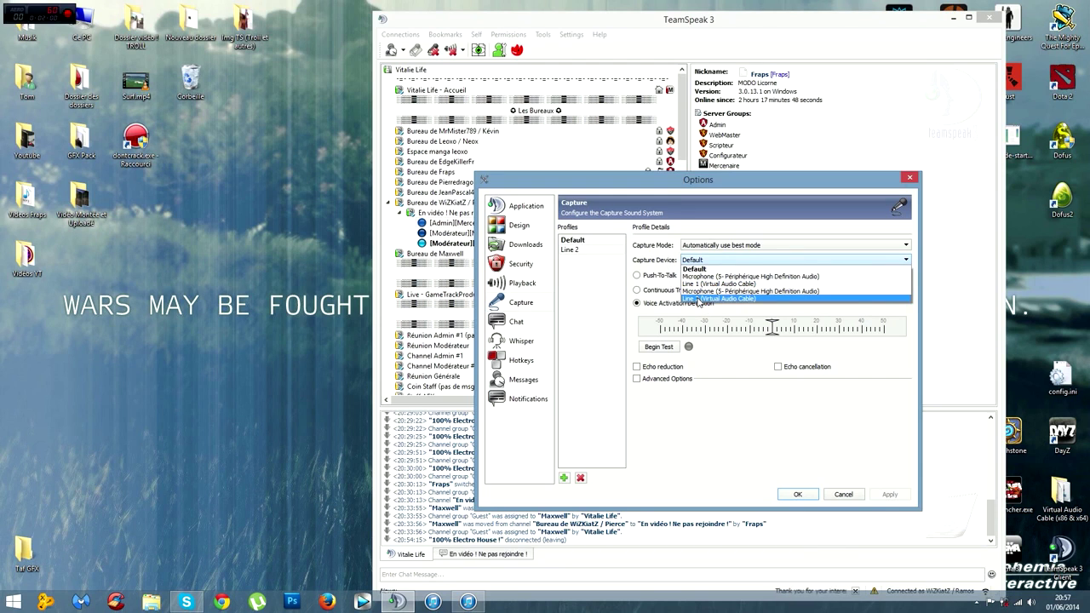
left_click(698, 299)
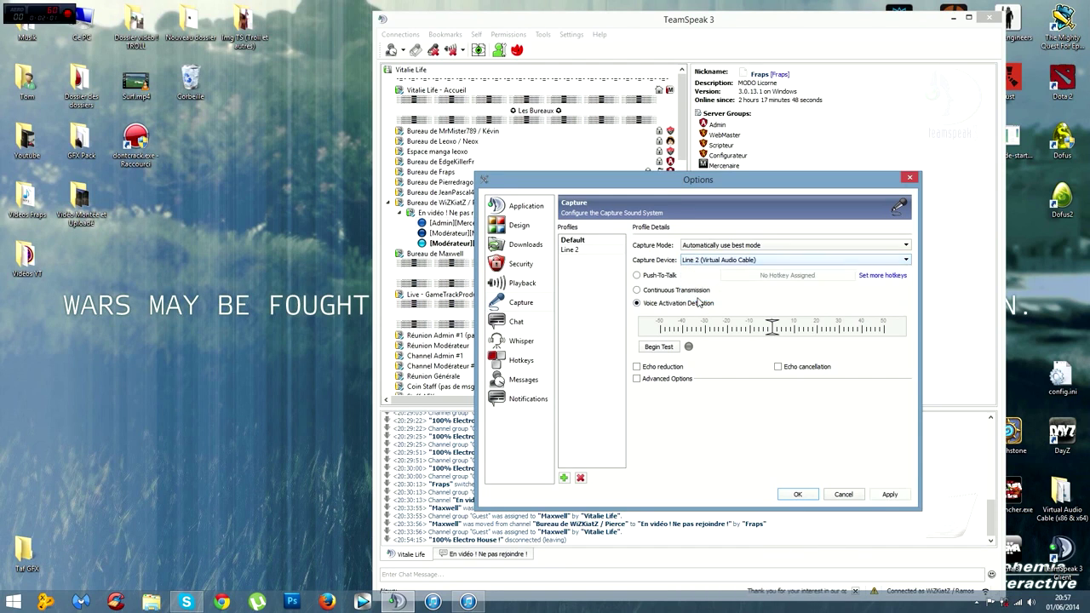
left_click(636, 290)
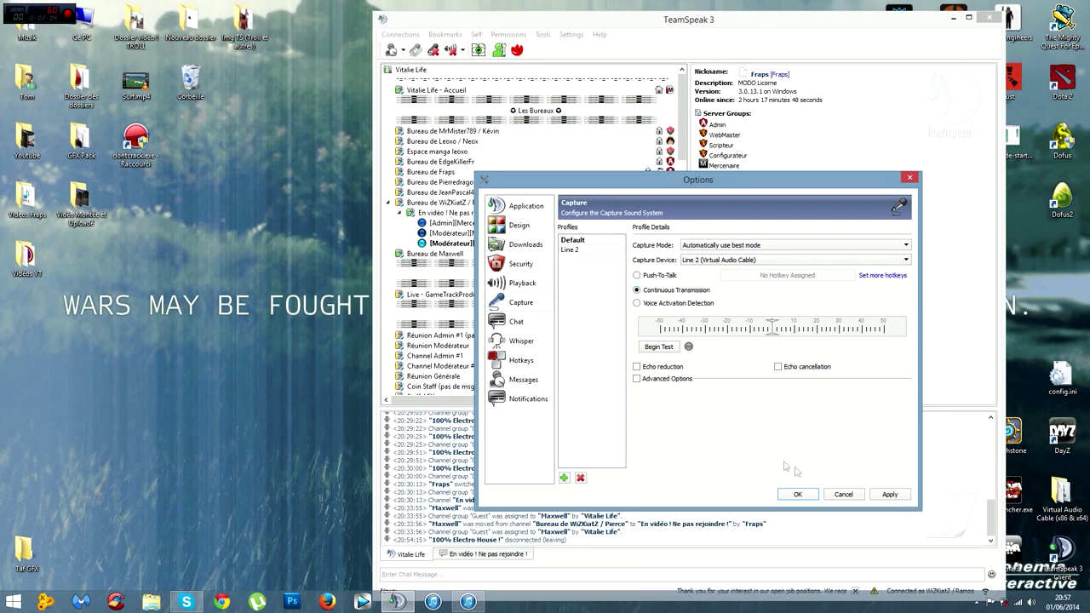
left_click(888, 494)
left_click(797, 494)
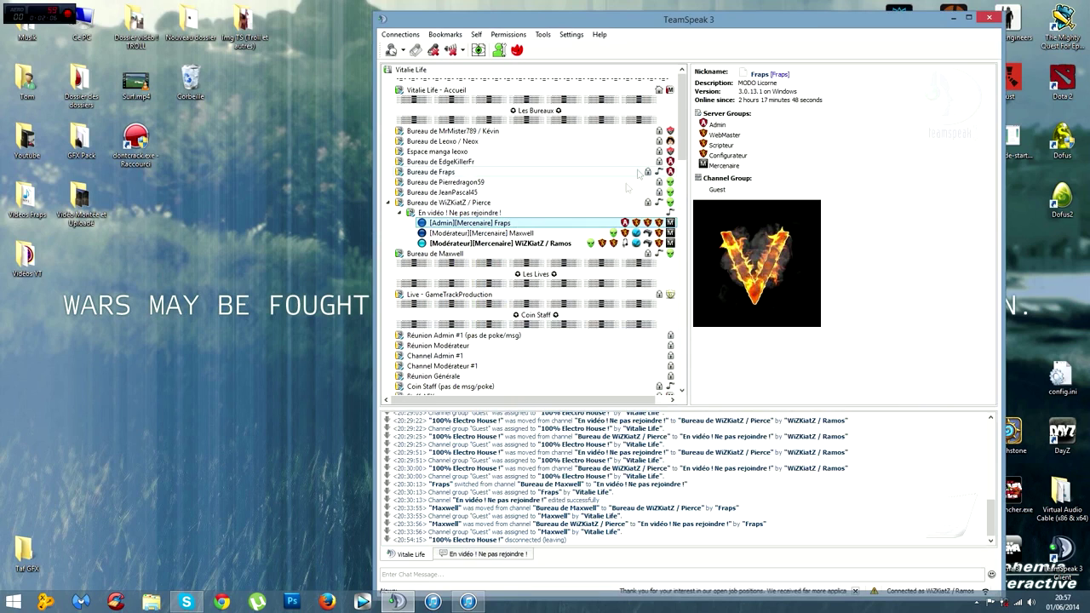
Remove the existing Bot radio Electro identity from the TeamSpeak identities and confirm the deletion.
left_click(565, 34)
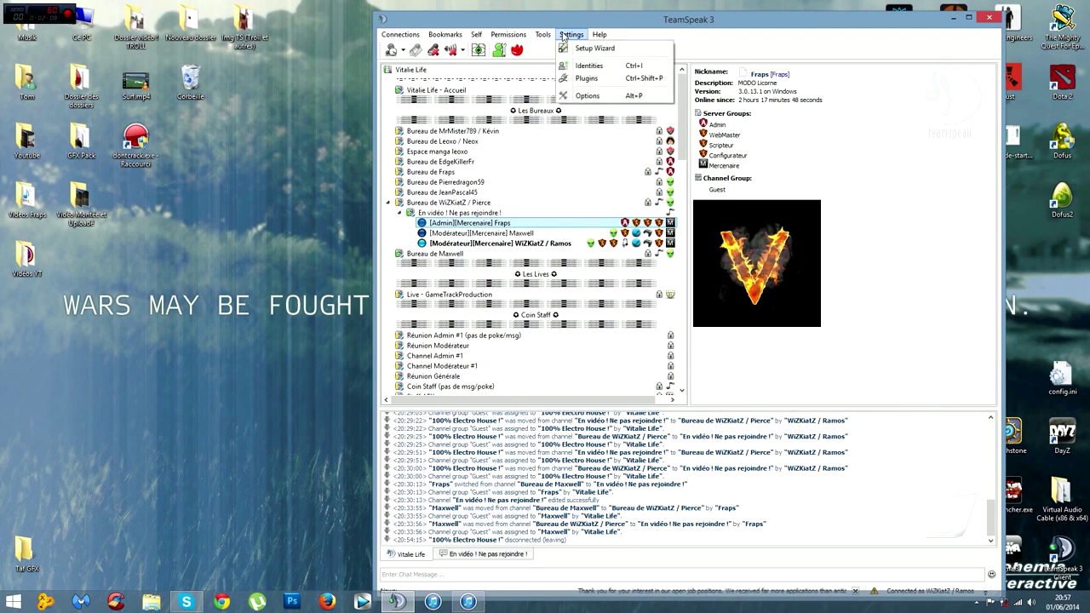
left_click(589, 74)
left_click(606, 250)
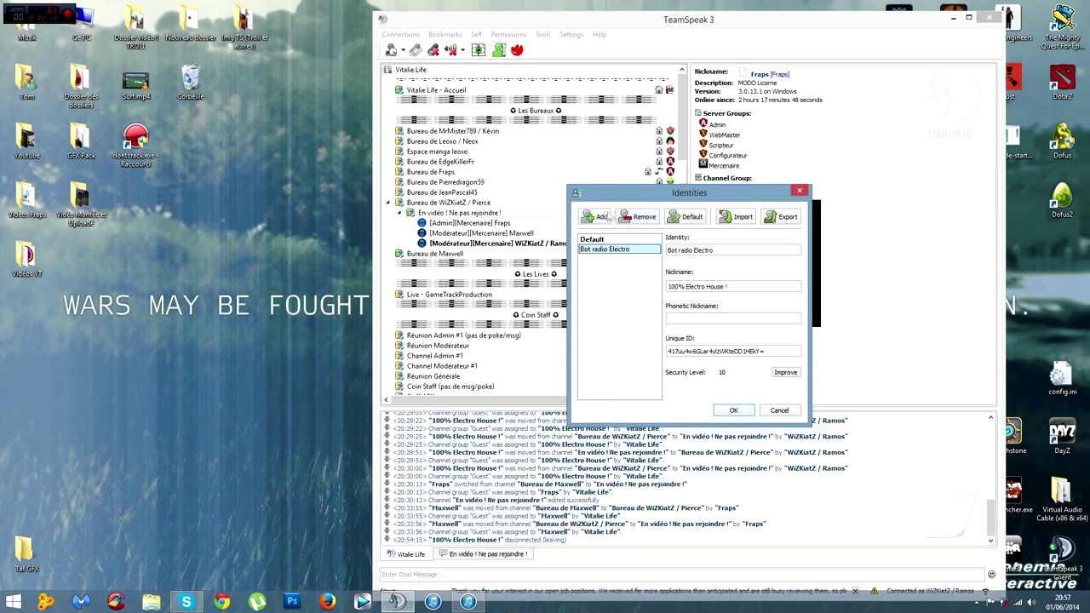
left_click(638, 216)
left_click(710, 326)
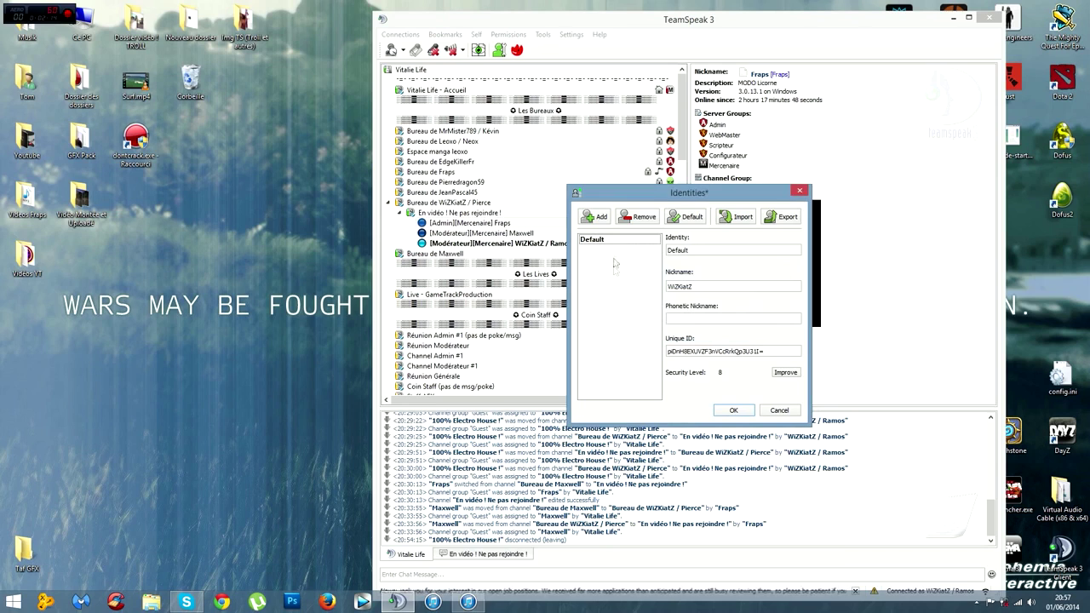
Add an identity named Bot Radio Electro with the nickname "100% Electro House !" and save it.
left_click(597, 217)
type("Bot Radio")
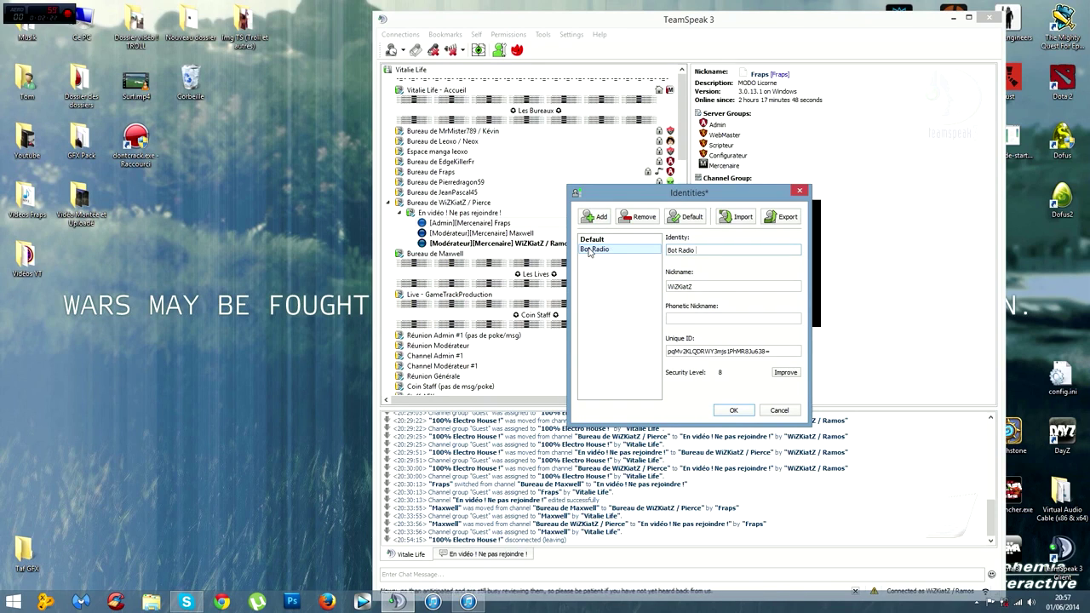
type("Electr")
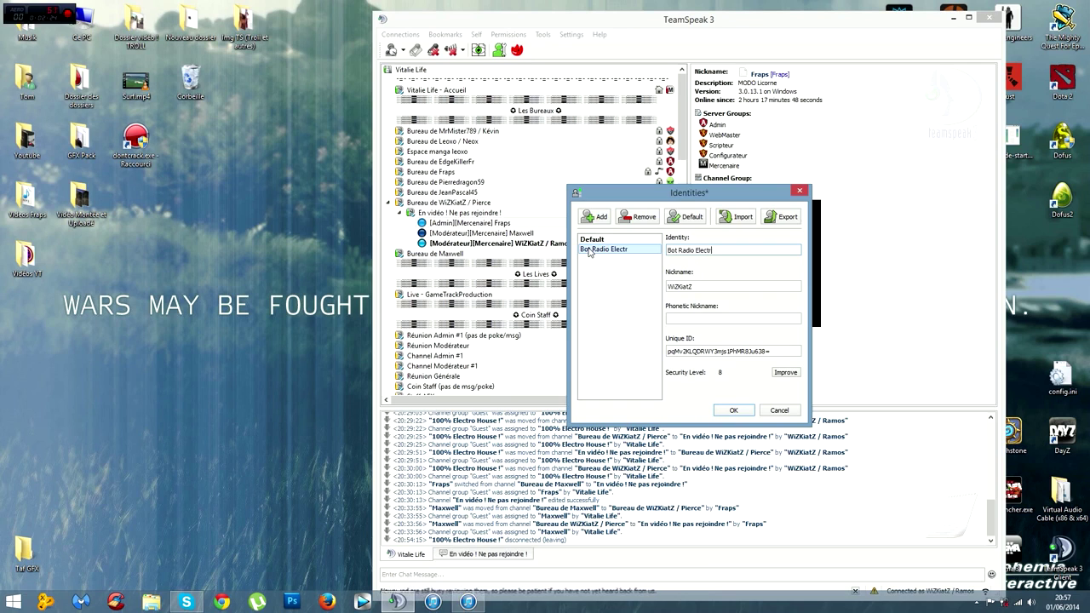
type("o")
key("Tab")
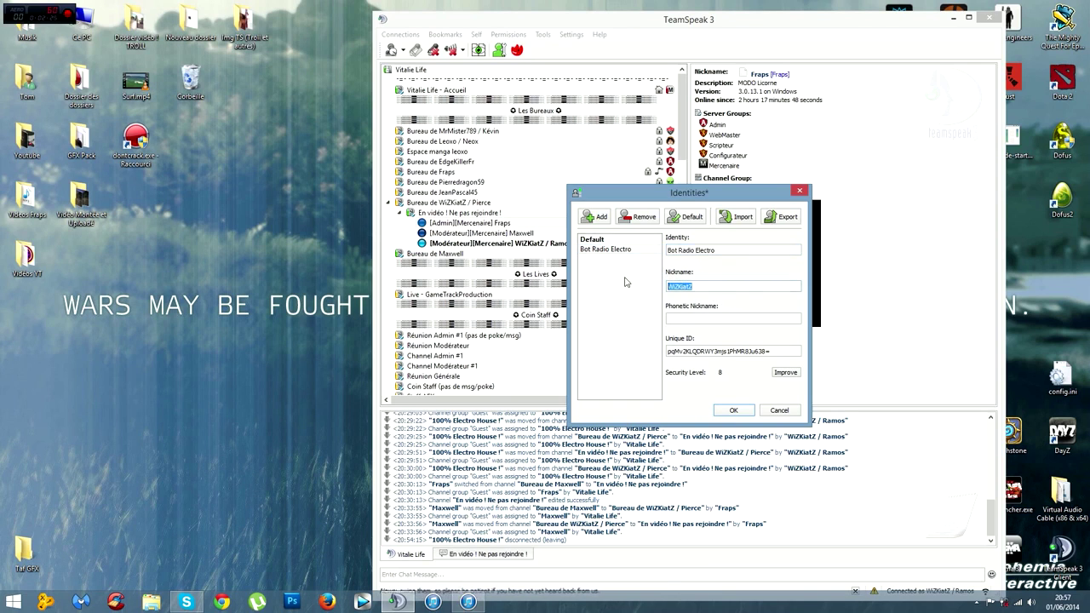
type("100% Electro House !")
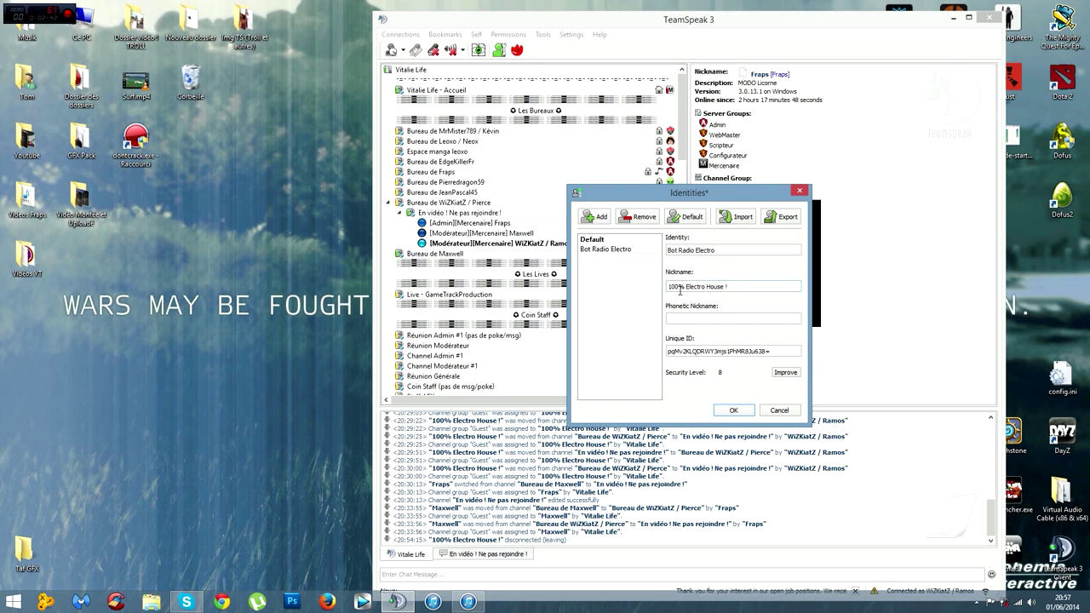
left_click(737, 411)
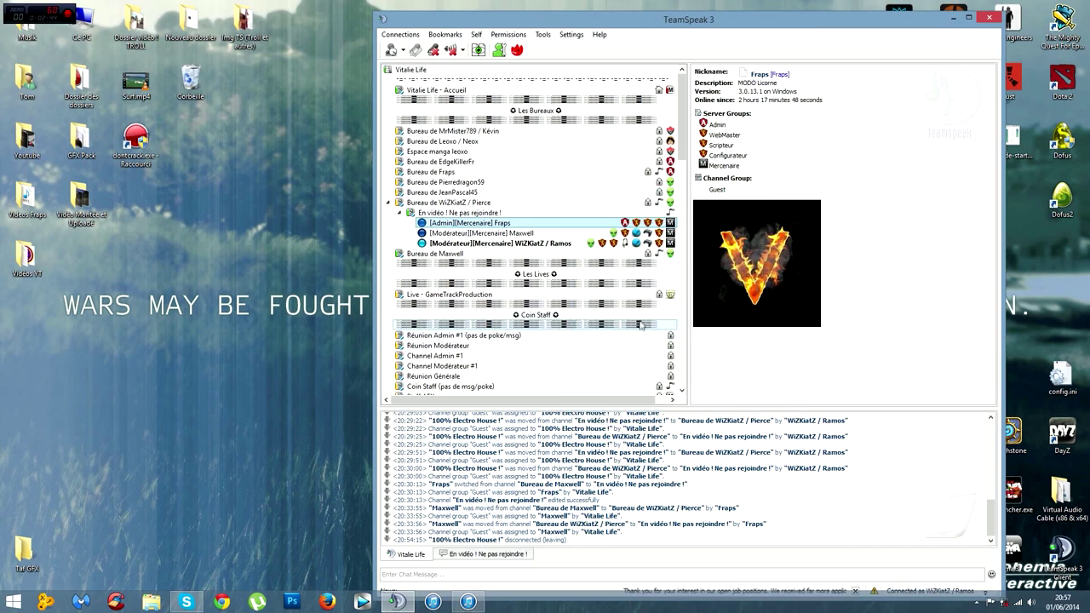
Check the saved settings of the Bot Radio Electro identity.
left_click(578, 35)
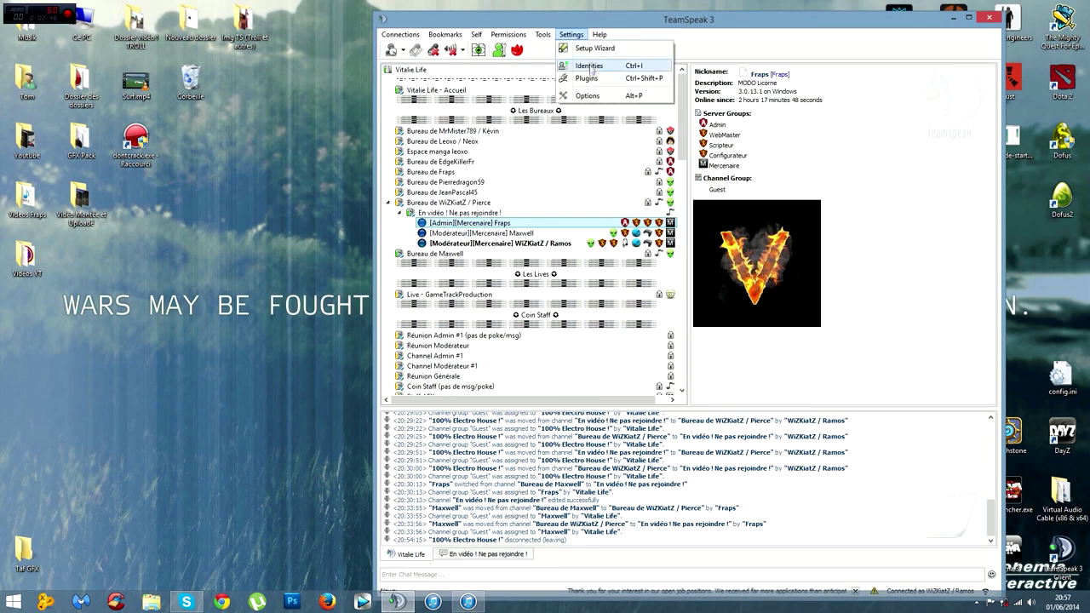
left_click(588, 65)
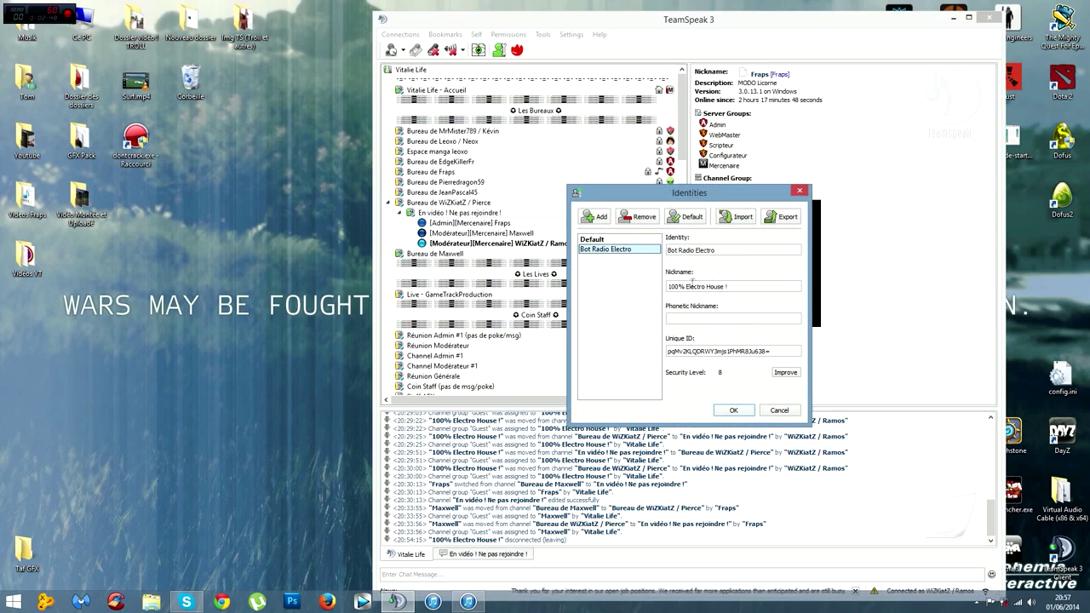
left_click(739, 411)
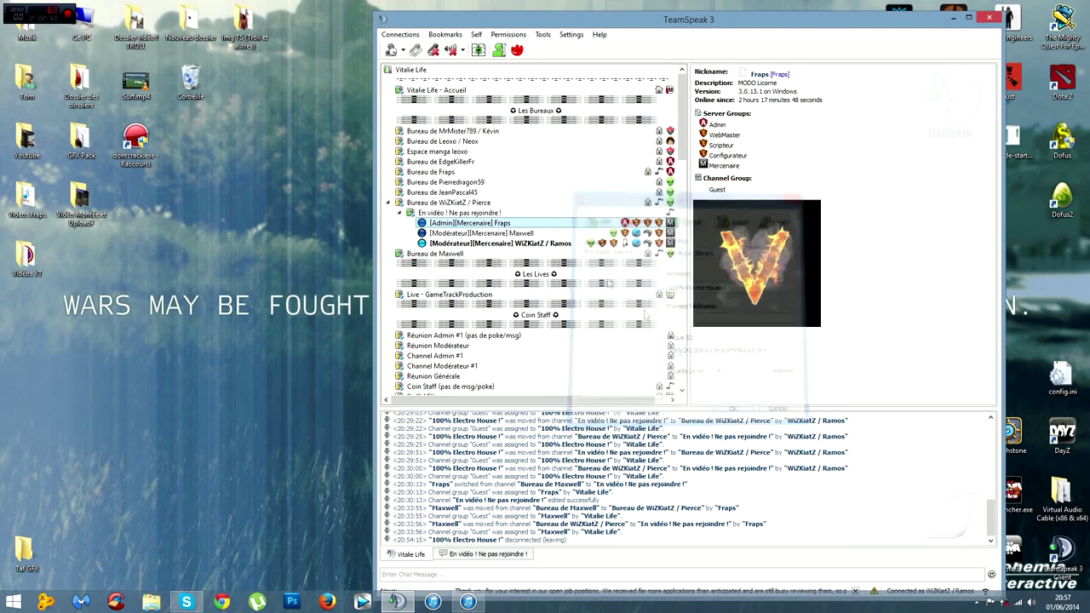
Rename the Vitalie Life server bookmark as Bot Radio Electro in the bookmark manager.
left_click(445, 34)
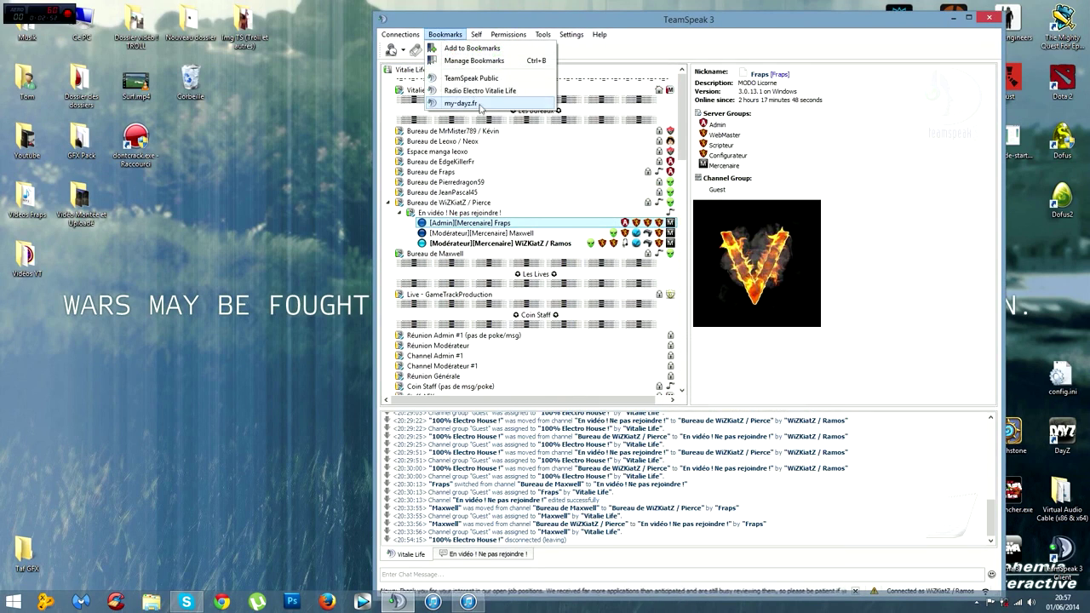
left_click(474, 60)
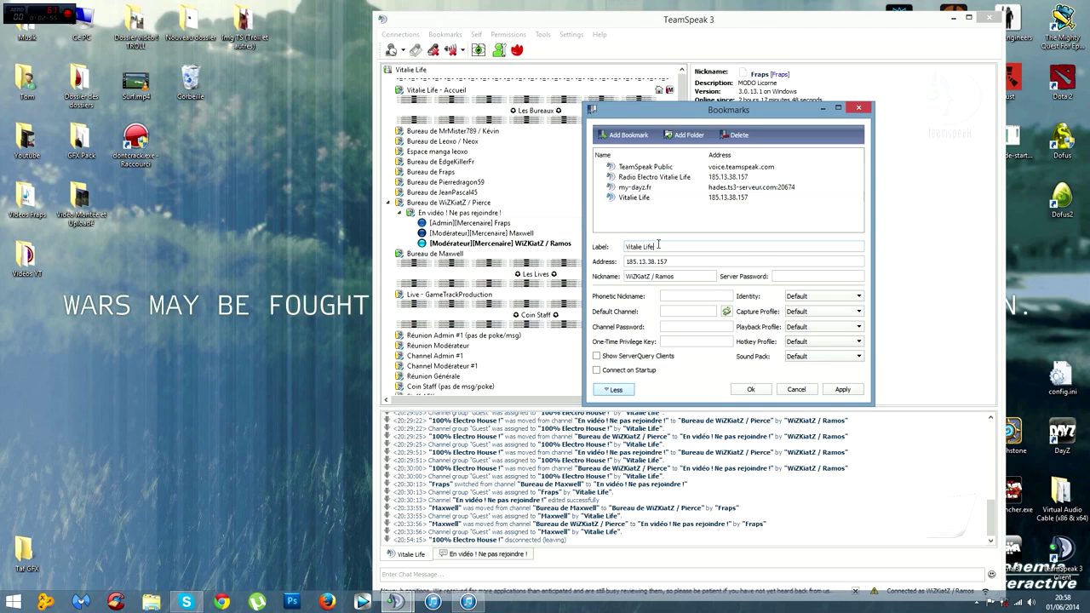
left_click_drag(658, 246, 573, 243)
type("Bot Radio Electro")
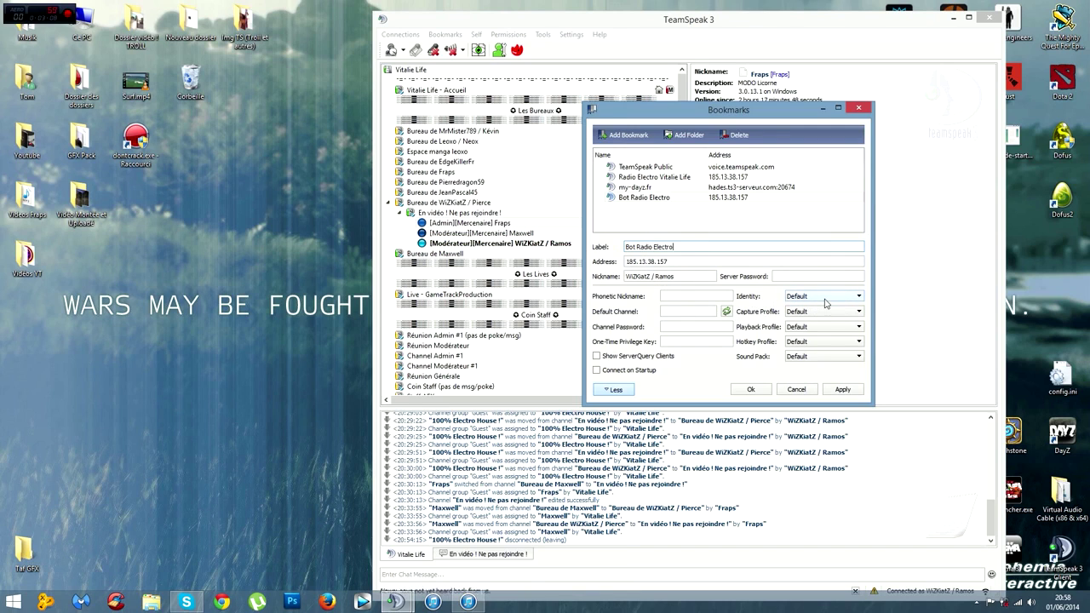
Assign the Bot Radio Electro identity to the bookmark, keeping the nickname "100% Electro House !".
left_click(822, 296)
left_click(800, 313)
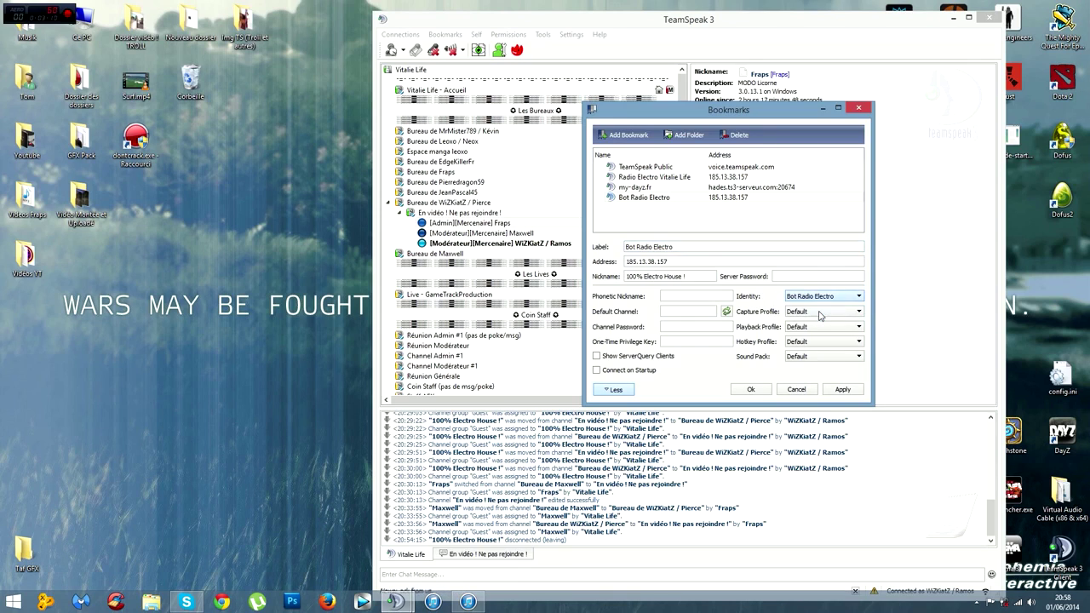
left_click_drag(687, 277, 569, 278)
left_click(717, 277)
left_click_drag(717, 277, 570, 279)
left_click(699, 278)
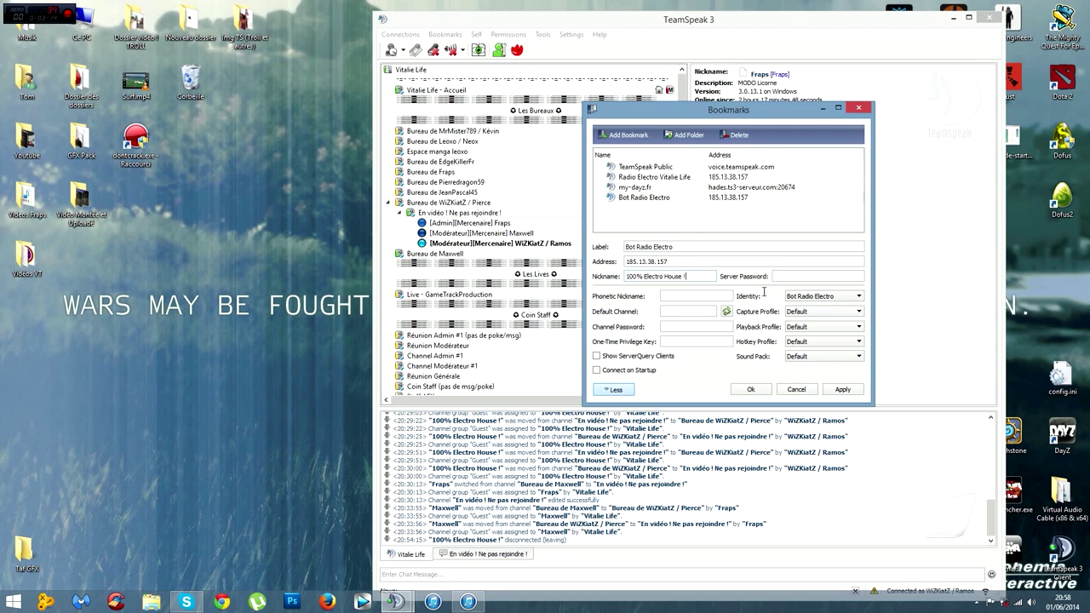
Set the Bot Radio Electro bookmark's capture profile to Line 2 and playback profile to Line 1, and save the bookmark.
left_click(804, 317)
left_click(800, 337)
left_click(793, 330)
left_click(808, 350)
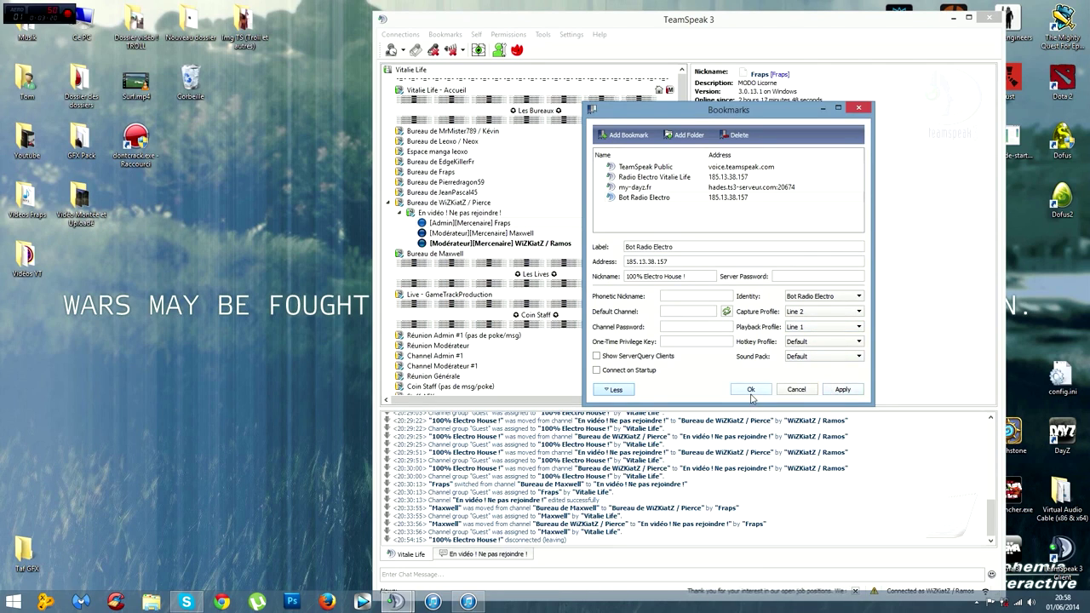
left_click(750, 389)
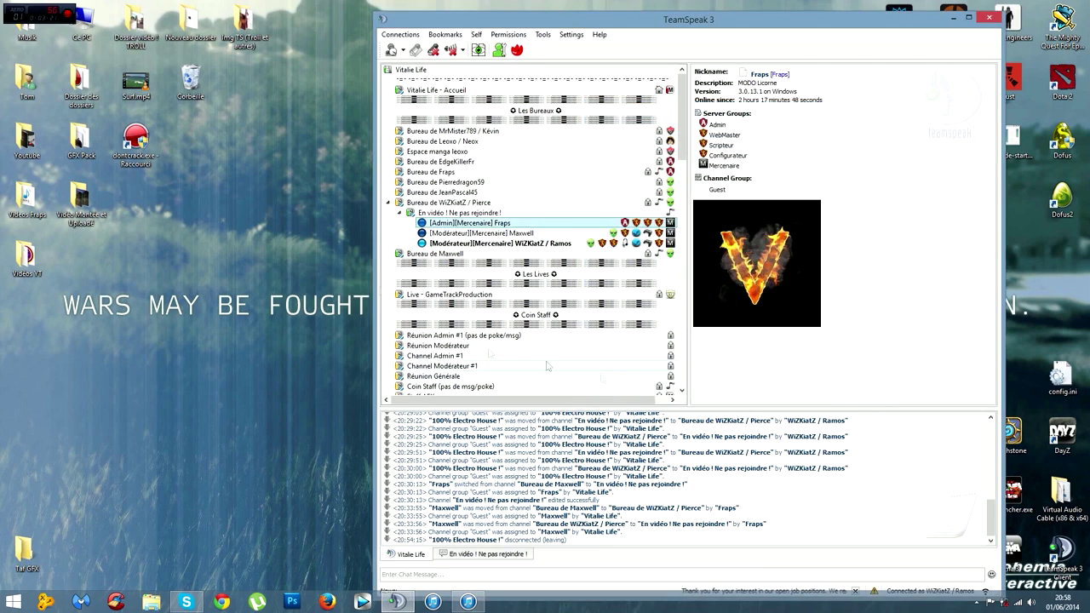
Connect to the server in a separate tab through the Bot Radio Electro bookmark and dismiss the welcome message.
left_click(447, 34)
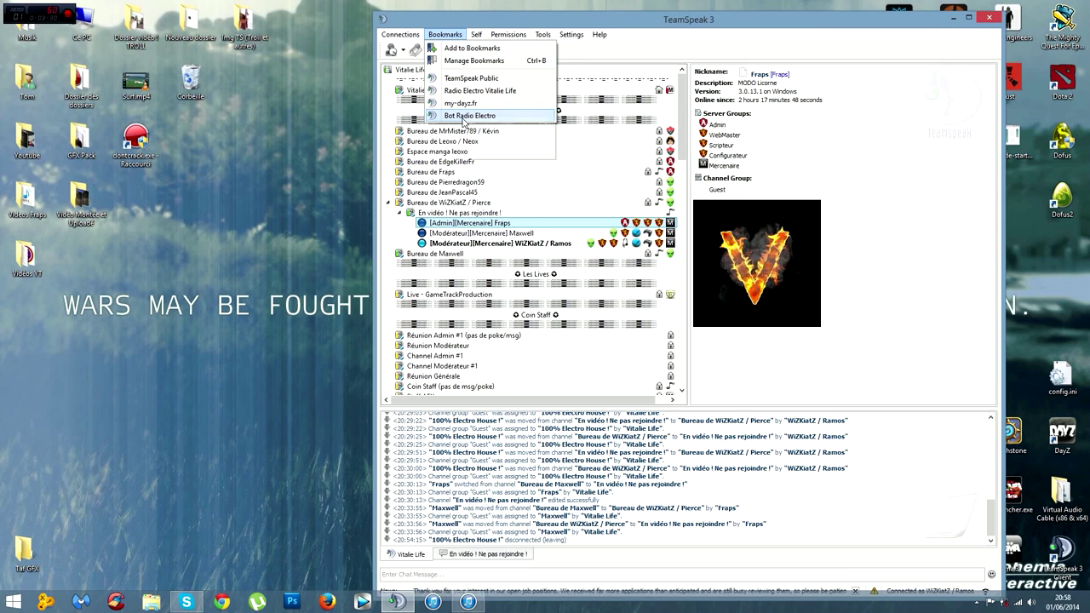
mouse_move(464, 120)
left_click(490, 137)
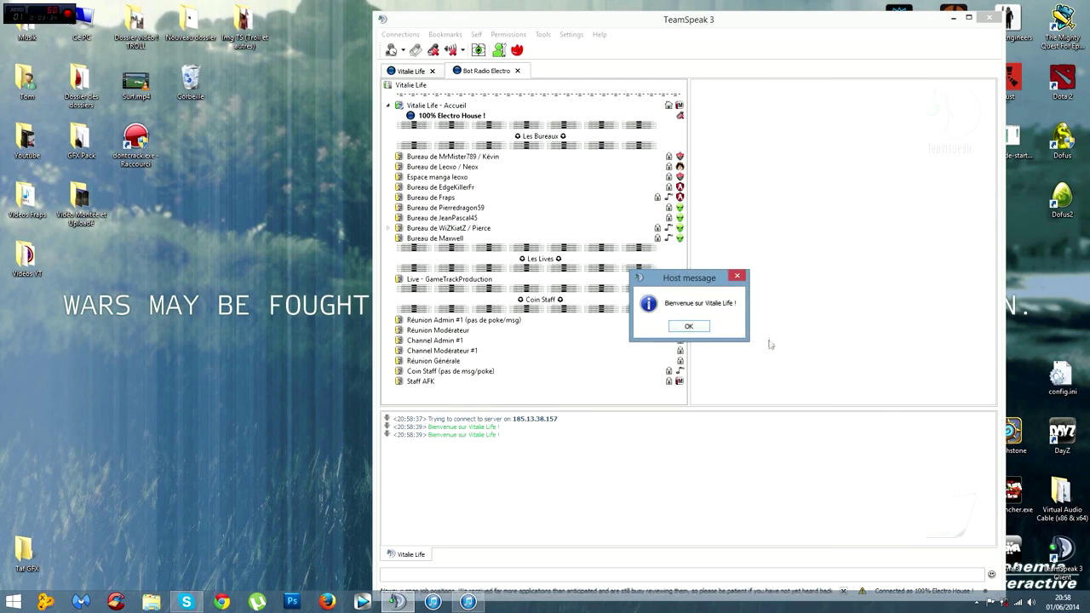
left_click(689, 326)
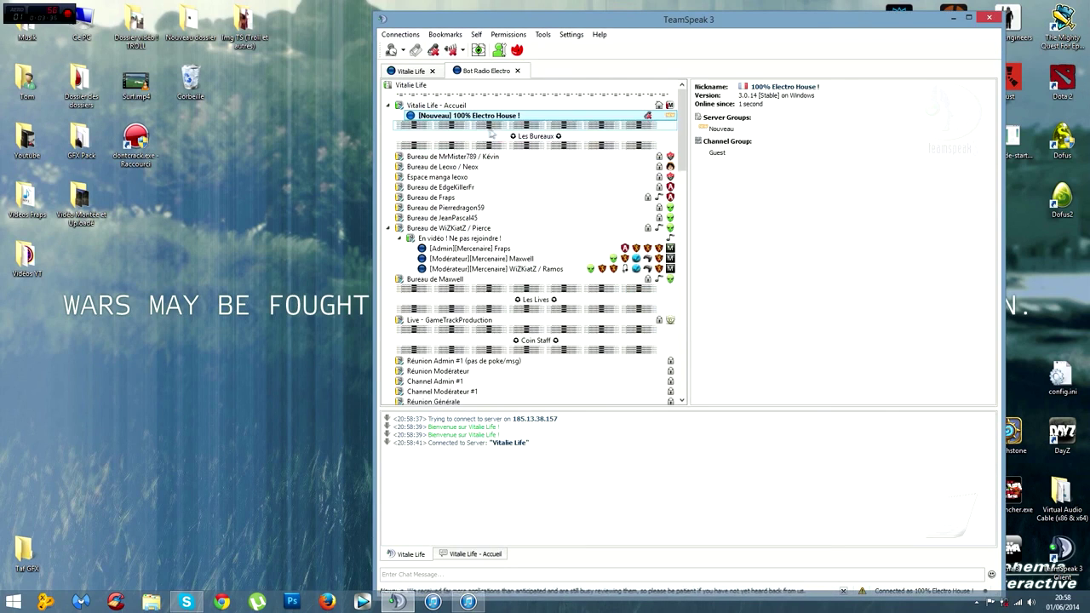
From the Vitalie Life connection, give the 100% Electro House ! client the Vitalie Life Radio server group and move it to "En vidéo ! Ne pas rejoindre !".
left_click(412, 71)
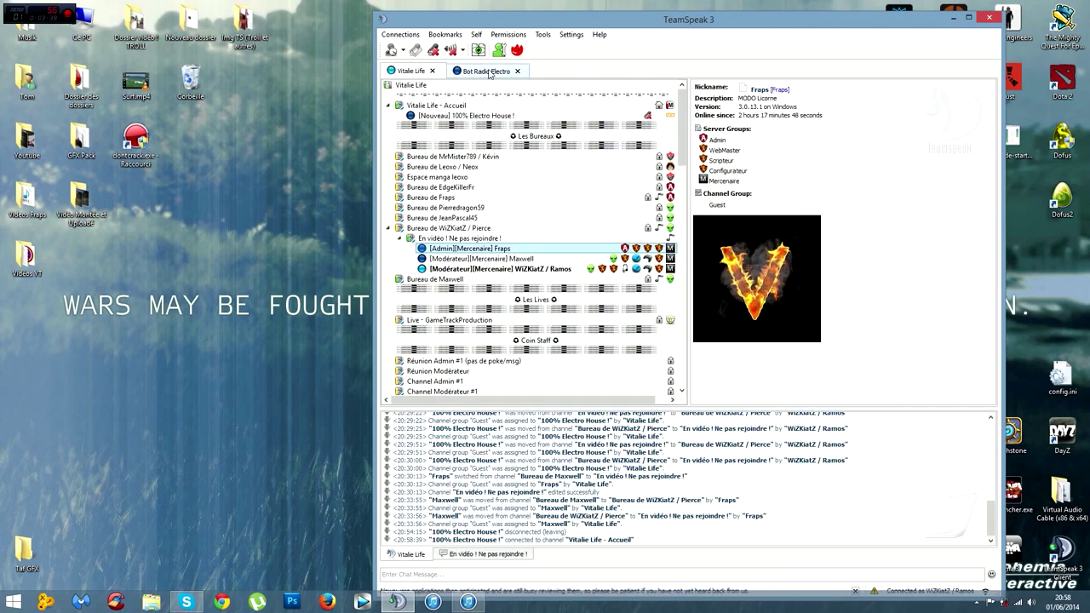
right_click(456, 116)
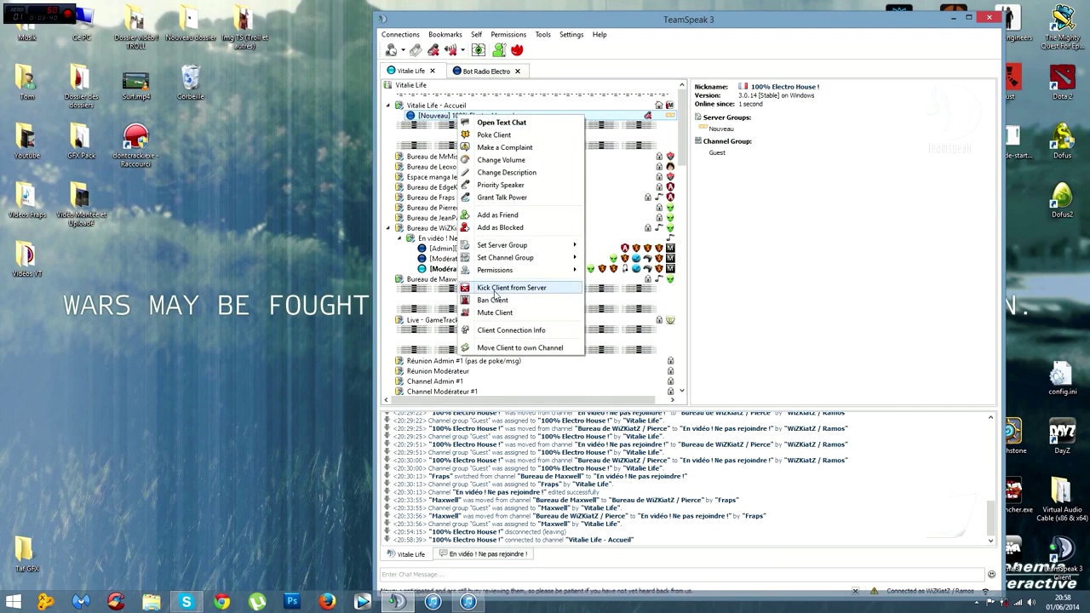
mouse_move(505, 245)
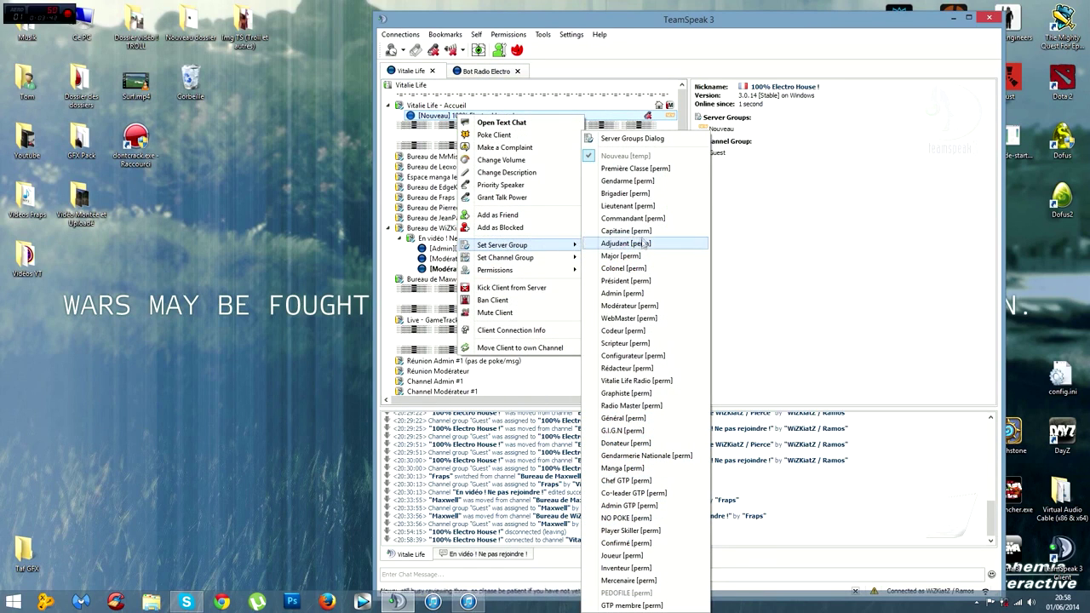
left_click(645, 383)
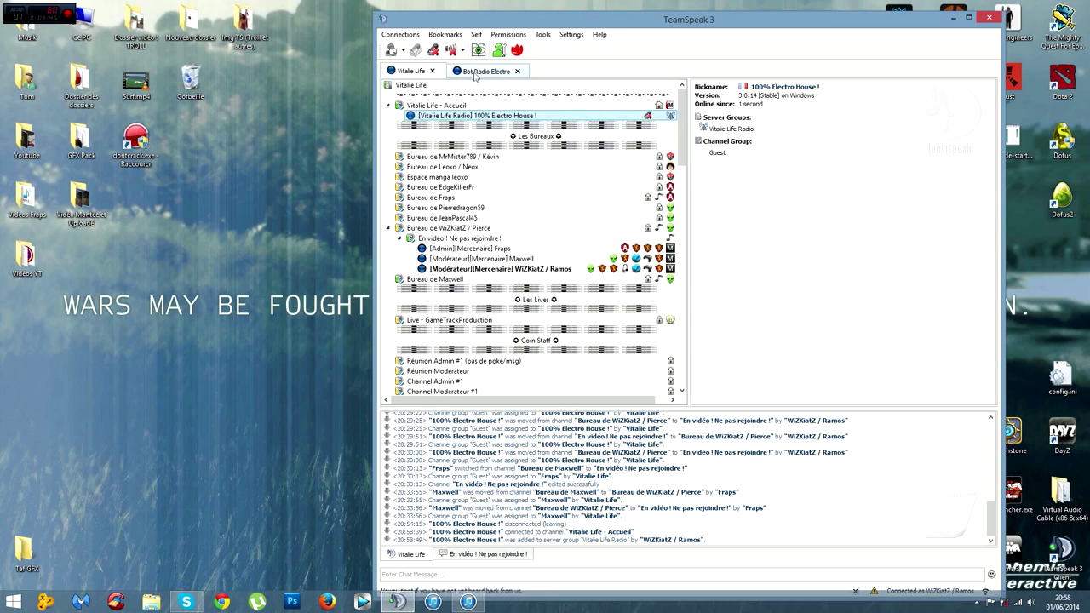
left_click_drag(473, 115, 460, 238)
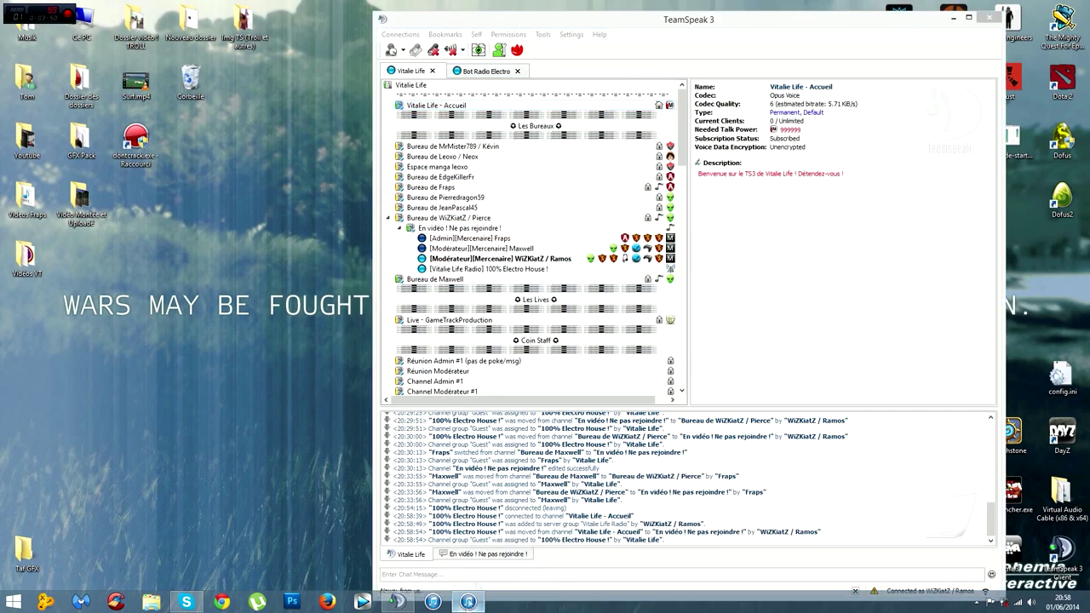
Bring up iTunes behind TeamSpeak and check the Line 2 capture profile in the TeamSpeak options.
left_click(468, 602)
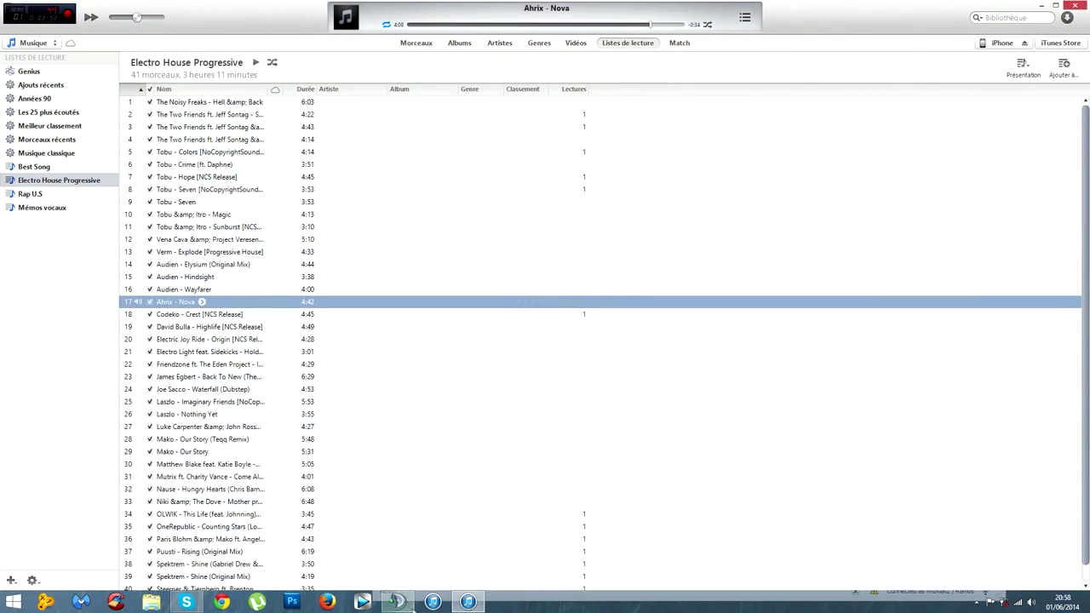
left_click(396, 602)
left_click(570, 34)
left_click(587, 96)
left_click(581, 251)
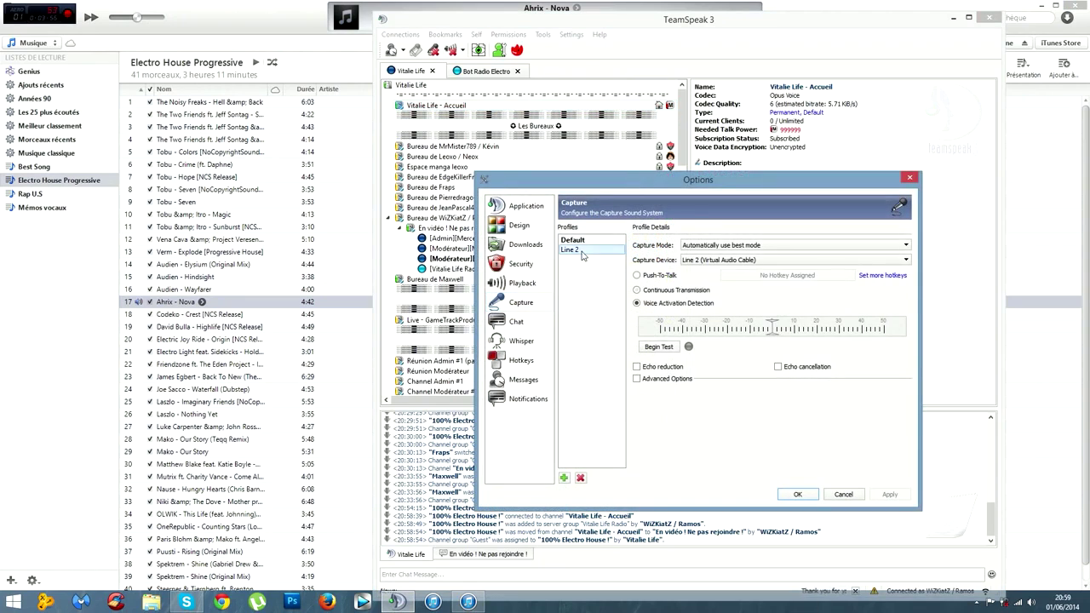
Apply the pending Default playback profile changes, set the Line 1 profile's device to Line 1 (Virtual Audio Cable), and save the options.
left_click(522, 283)
left_click(582, 250)
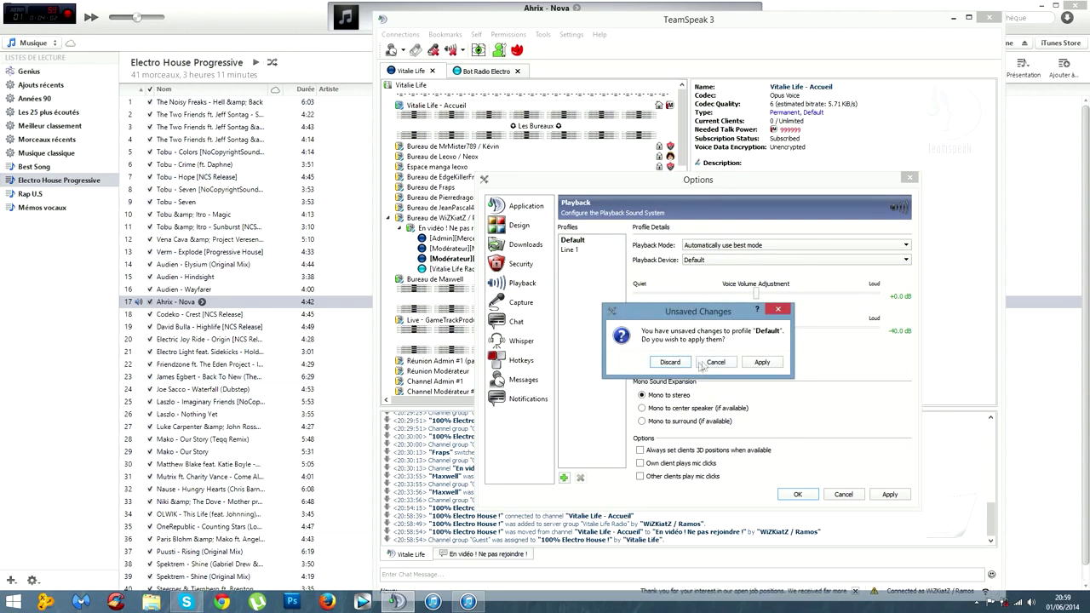
left_click(754, 362)
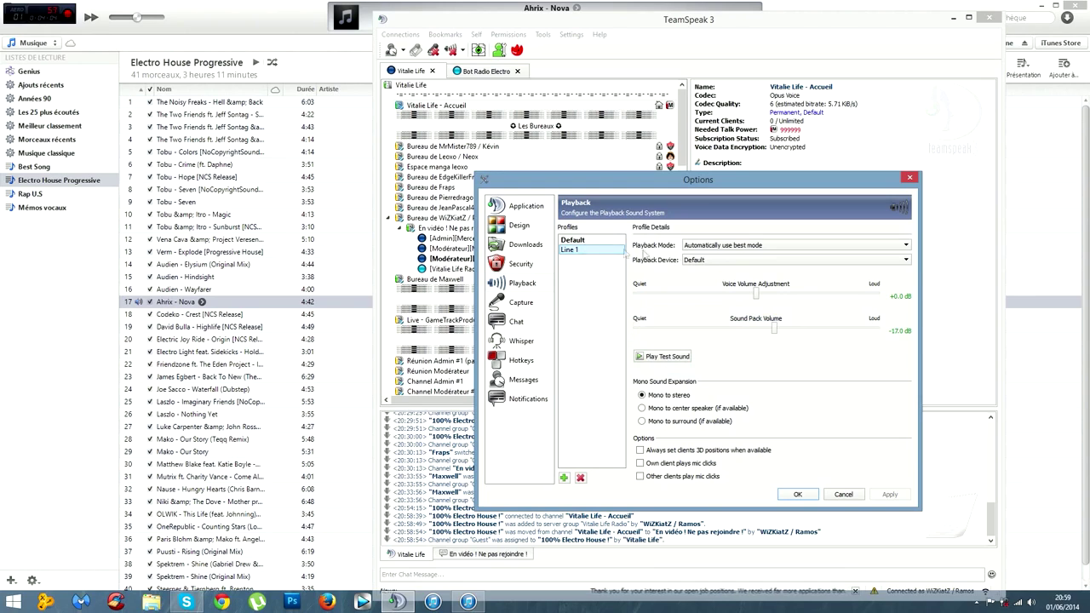
left_click(706, 259)
left_click(724, 281)
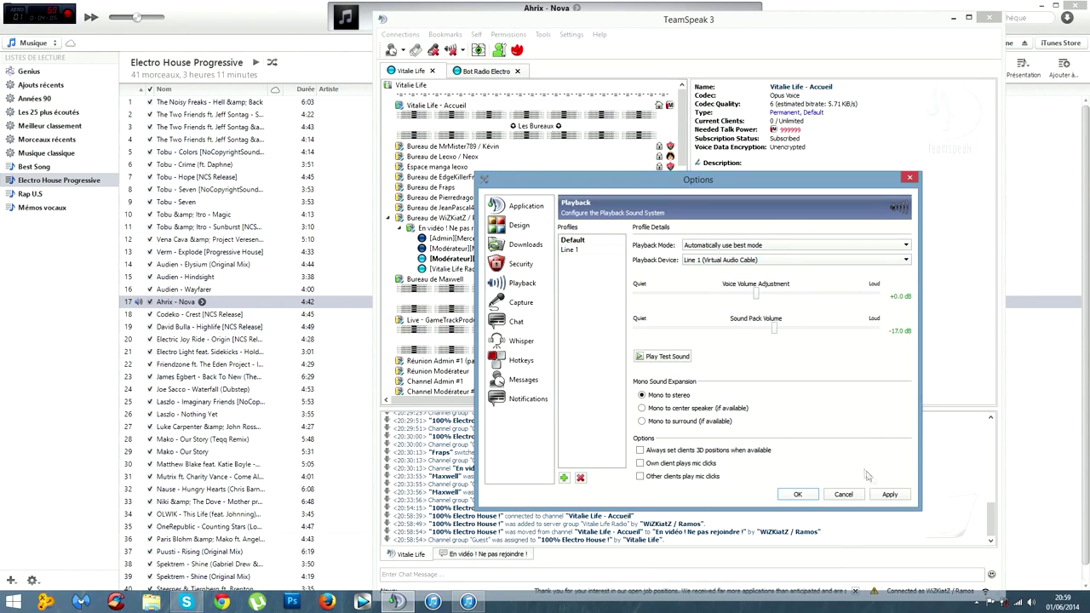
left_click(888, 494)
left_click(798, 495)
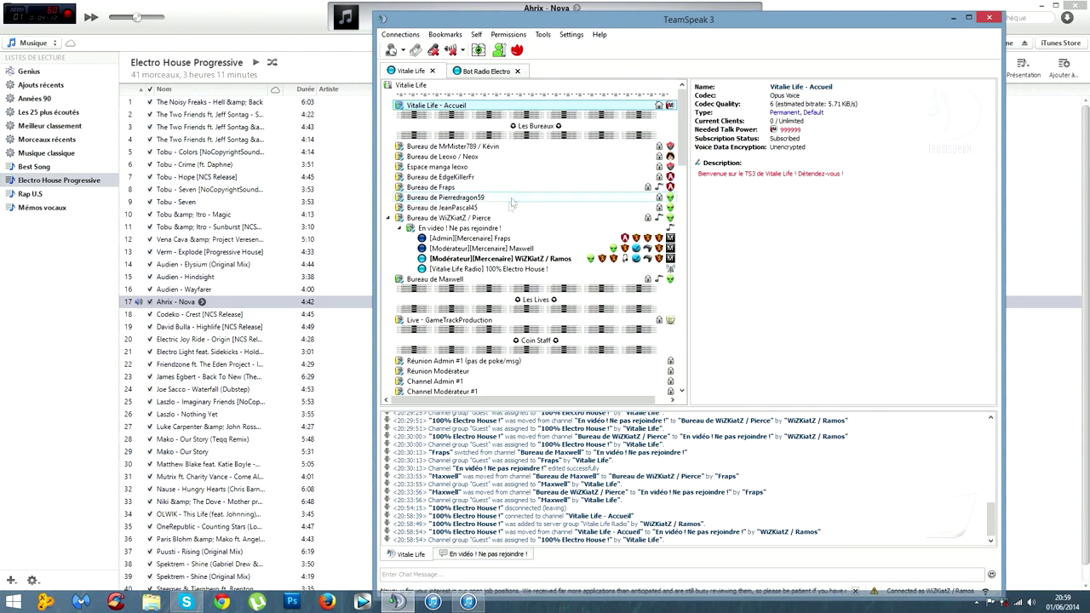
Compare the Bot Radio Electro and Vitalie Life server connections.
left_click(474, 75)
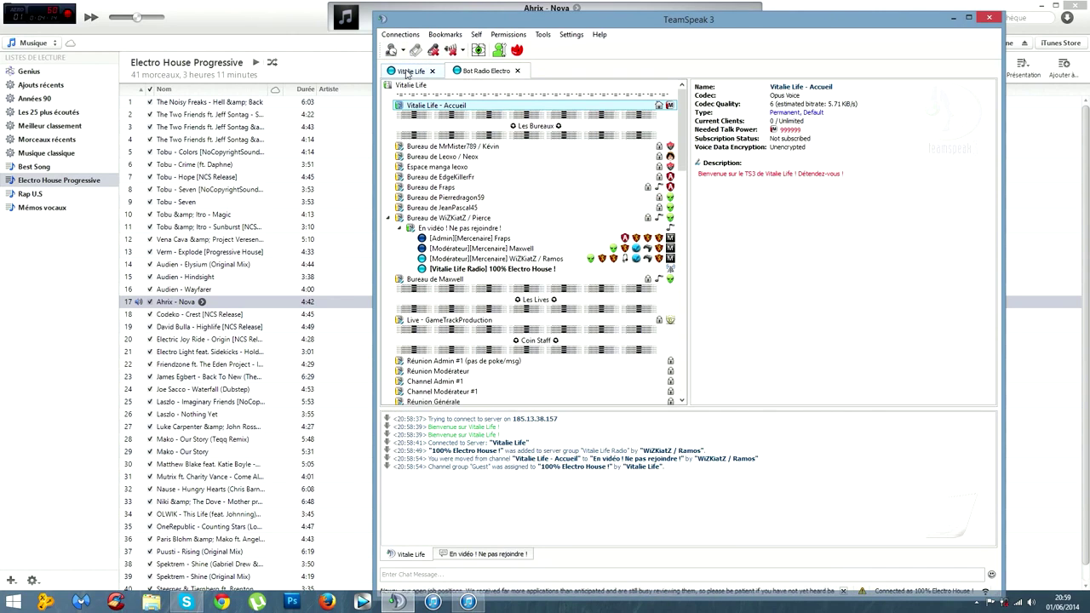
left_click(408, 72)
left_click(497, 73)
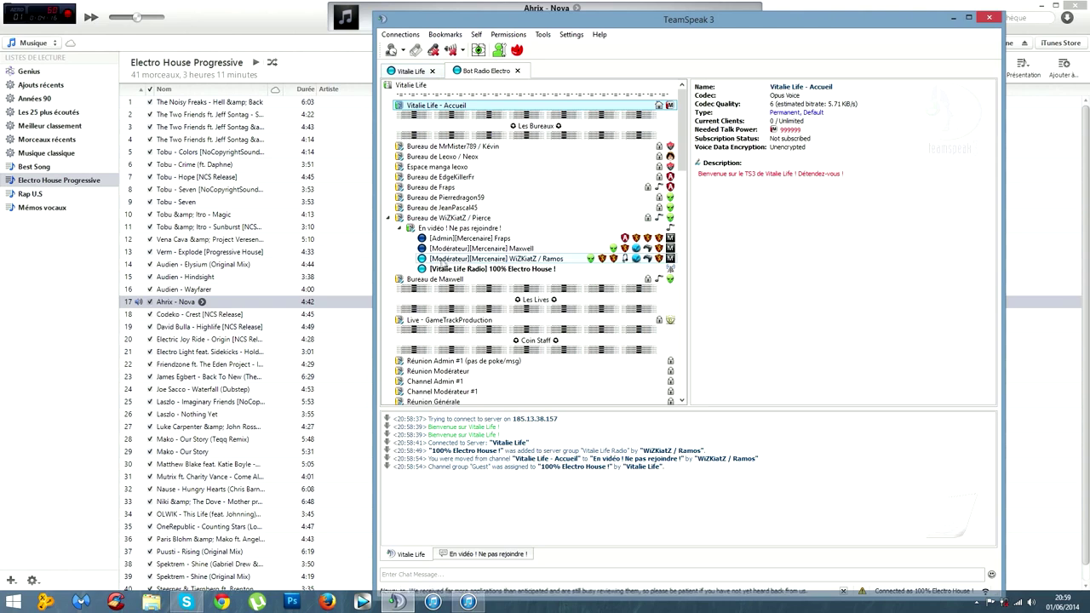
Browse to Musique > Electro > Electro V2 > NCS Music in File Explorer and play Ahrix - Nova.mp3 in Windows Media Player.
left_click(152, 603)
left_click(421, 271)
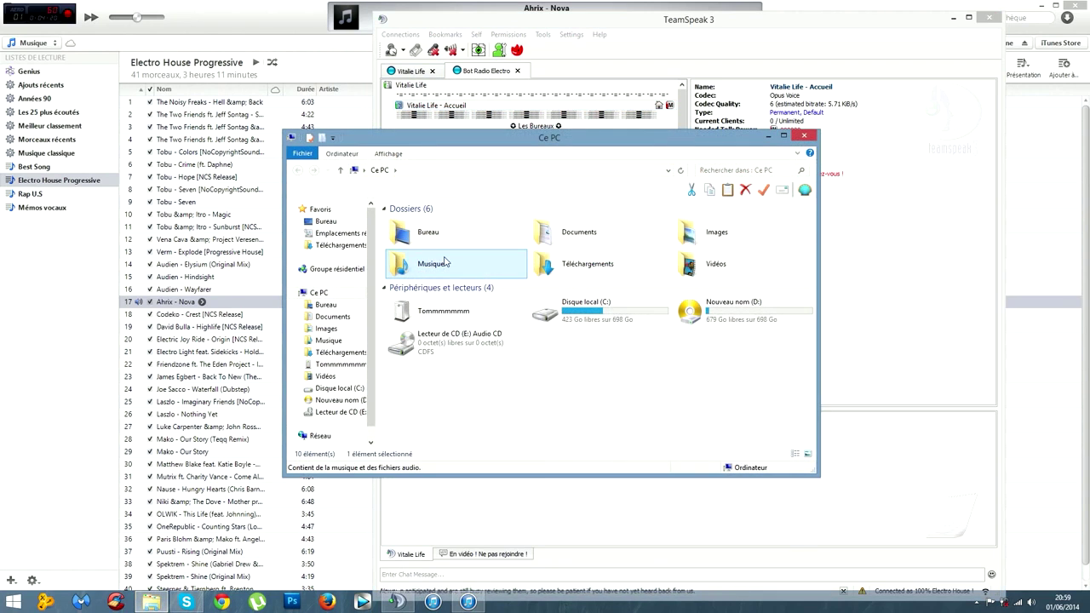
double_click(444, 262)
left_click(466, 603)
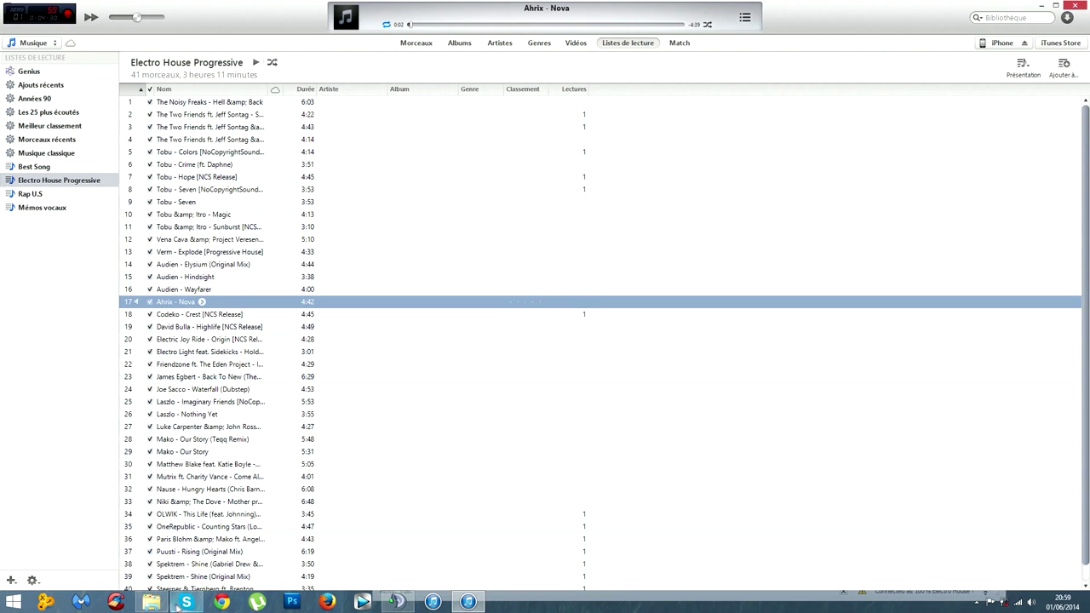
left_click(150, 603)
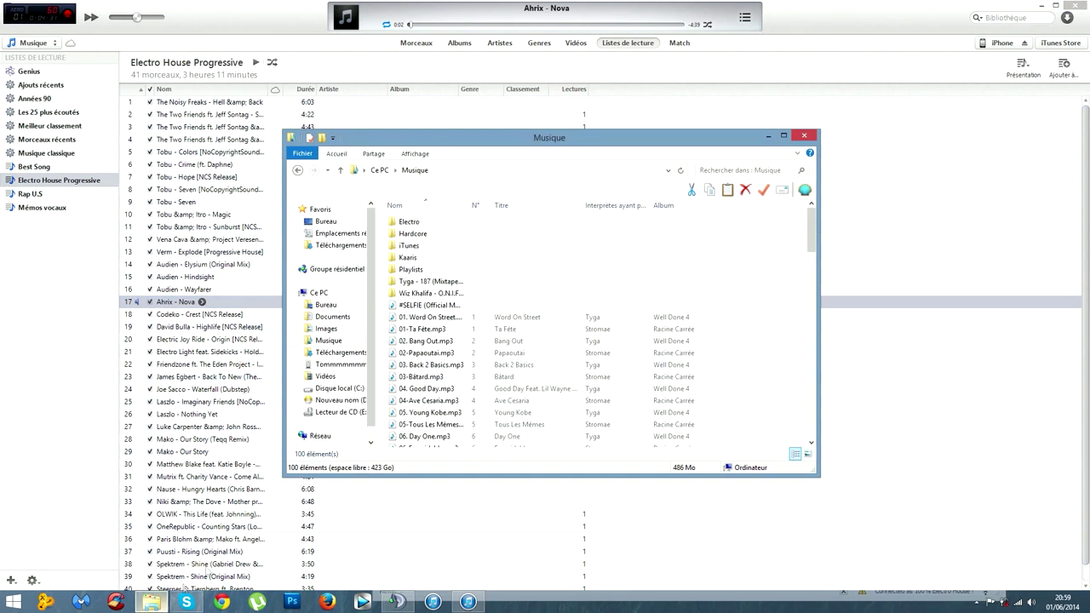
double_click(432, 228)
double_click(413, 222)
double_click(415, 223)
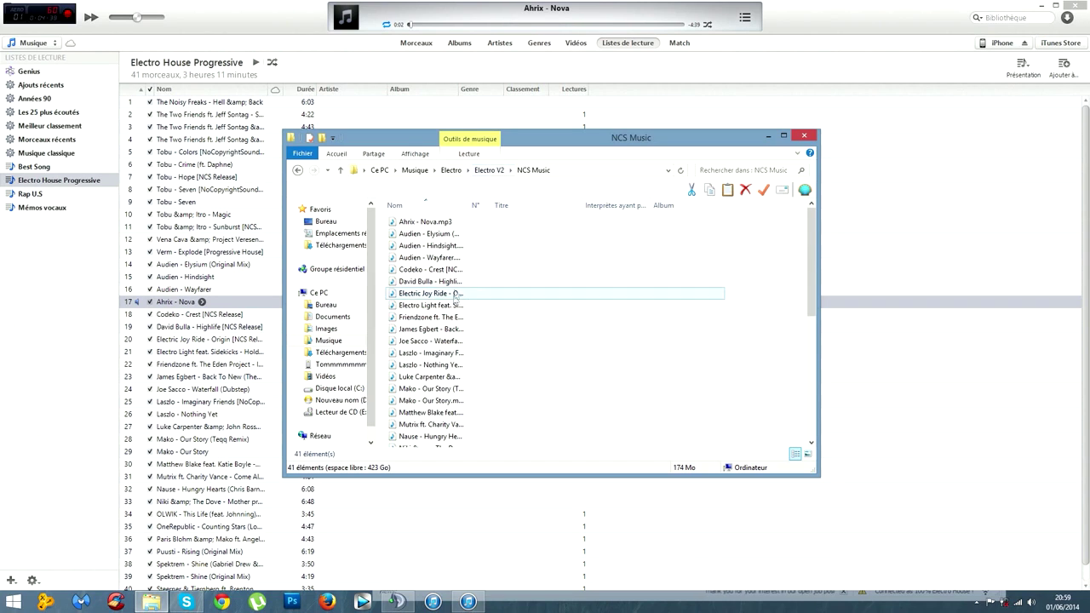
double_click(434, 221)
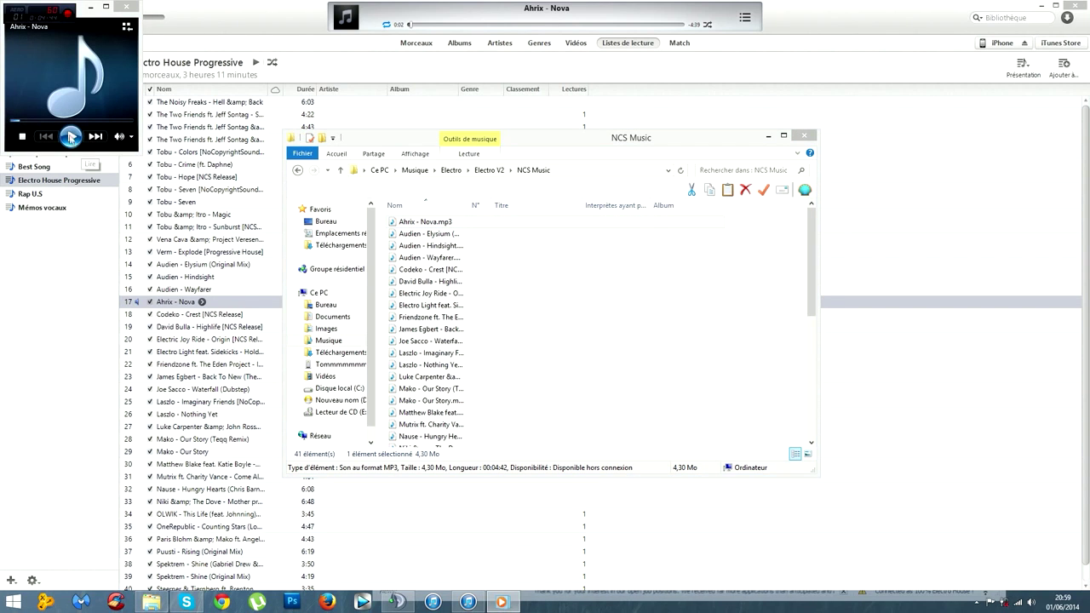
Minimize iTunes and the NCS Music folder, then switch Windows Media Player from the compact view to the library view and reposition it.
left_click(1040, 6)
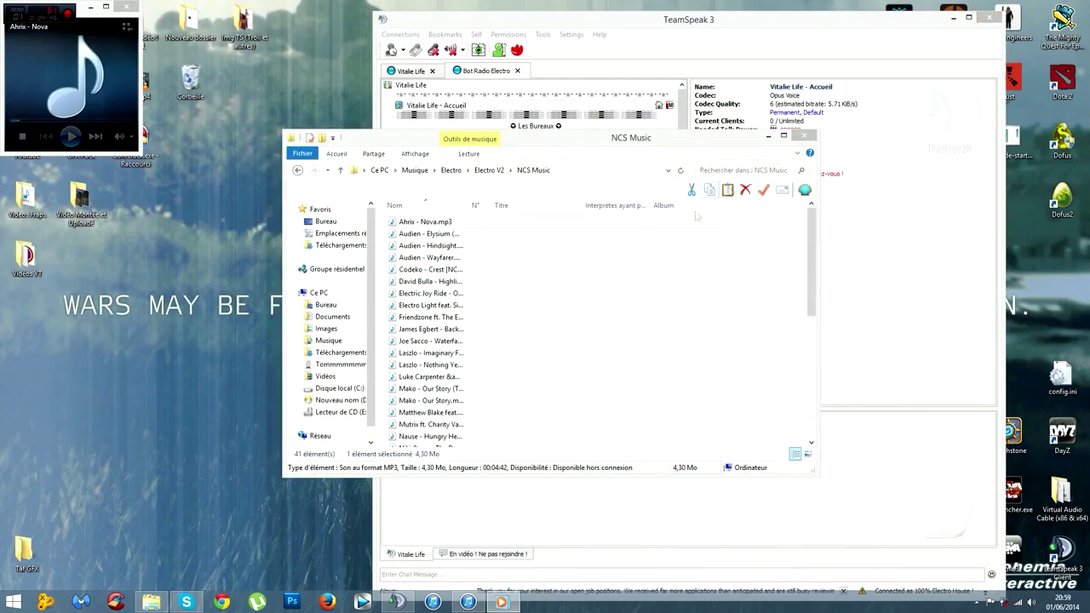
left_click(767, 136)
mouse_move(96, 27)
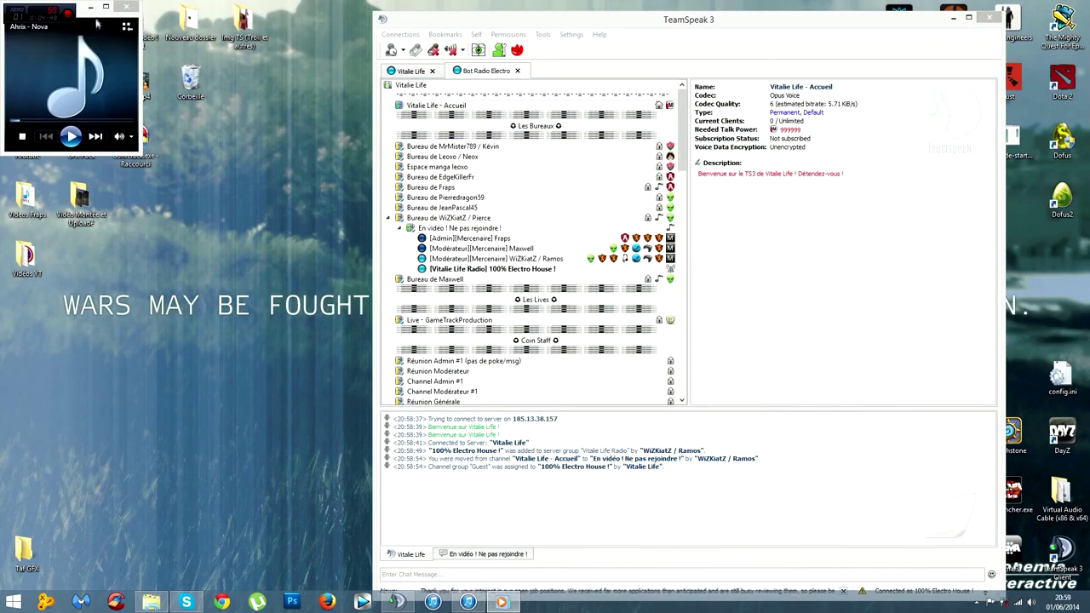
left_click_drag(88, 17, 208, 141)
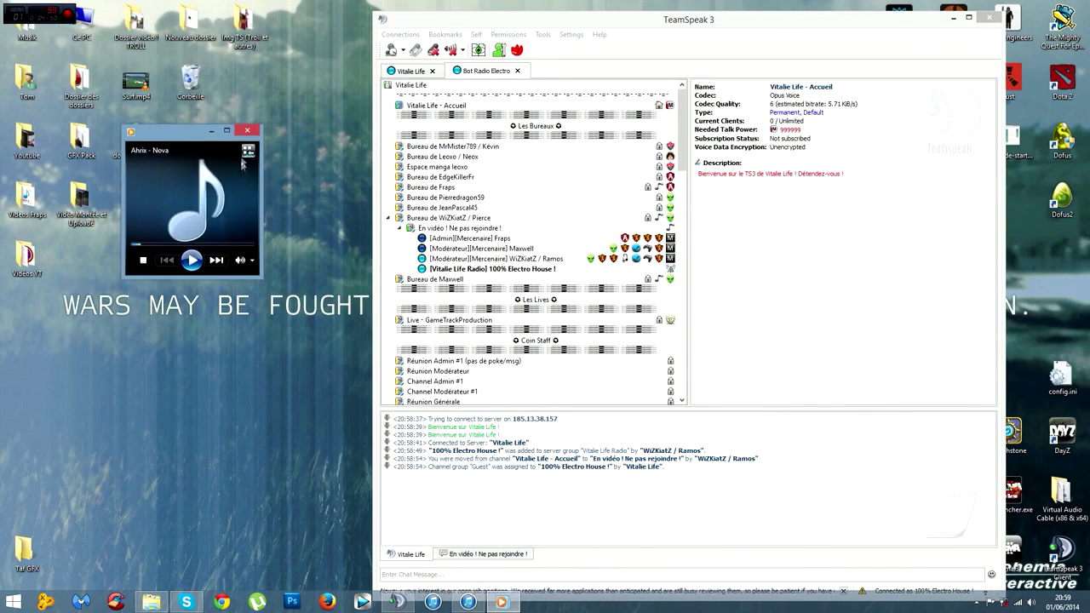
left_click(246, 151)
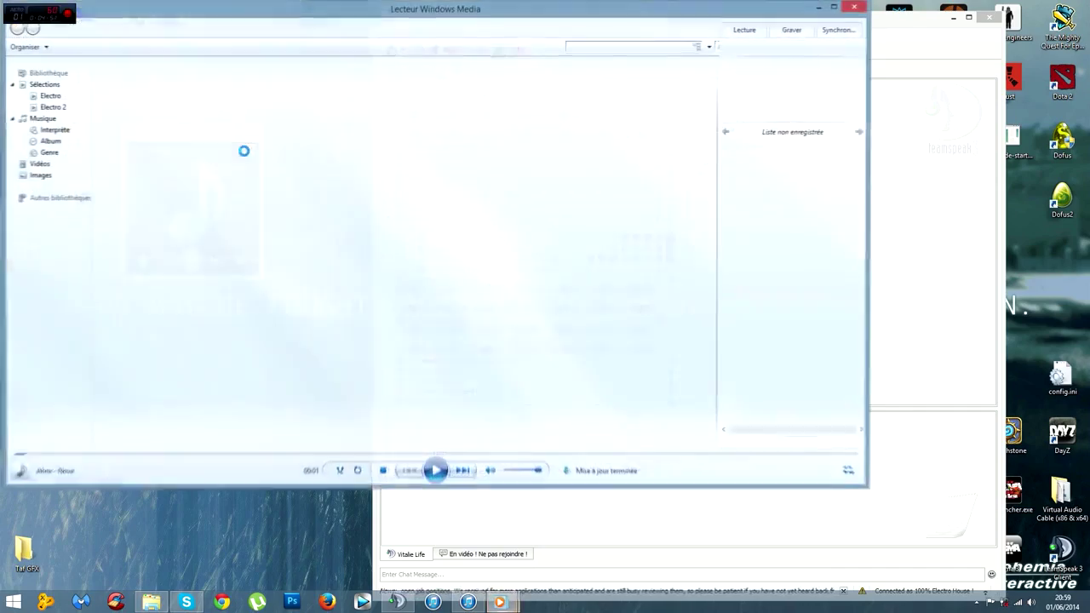
left_click_drag(186, 7, 267, 101)
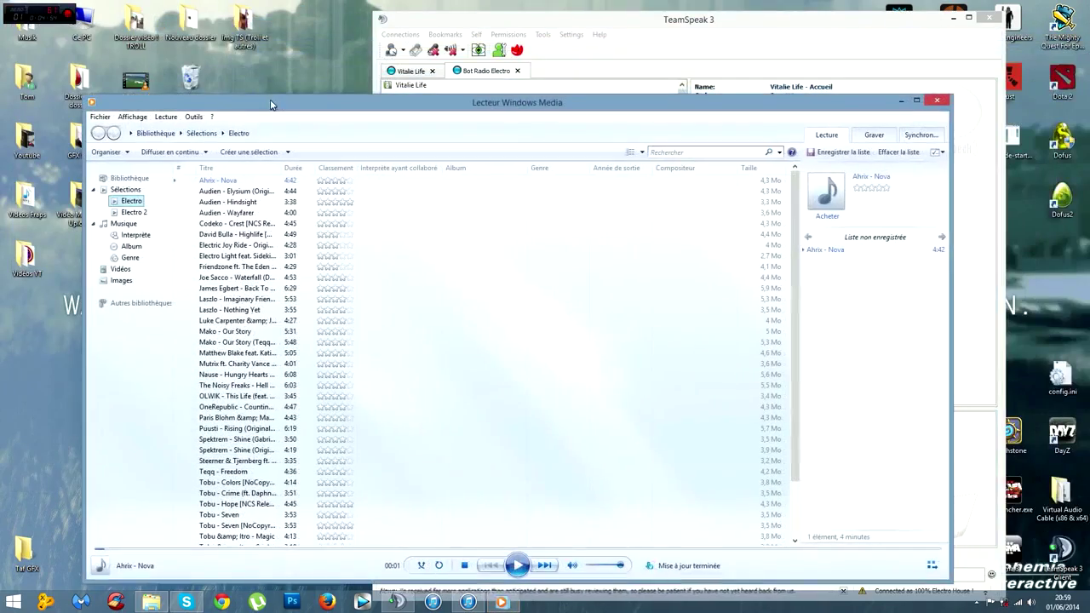
In the Windows Media Player options, keep the speakers' audio device on Line 2 (Virtual Audio Cable) and confirm.
left_click(194, 116)
mouse_move(217, 119)
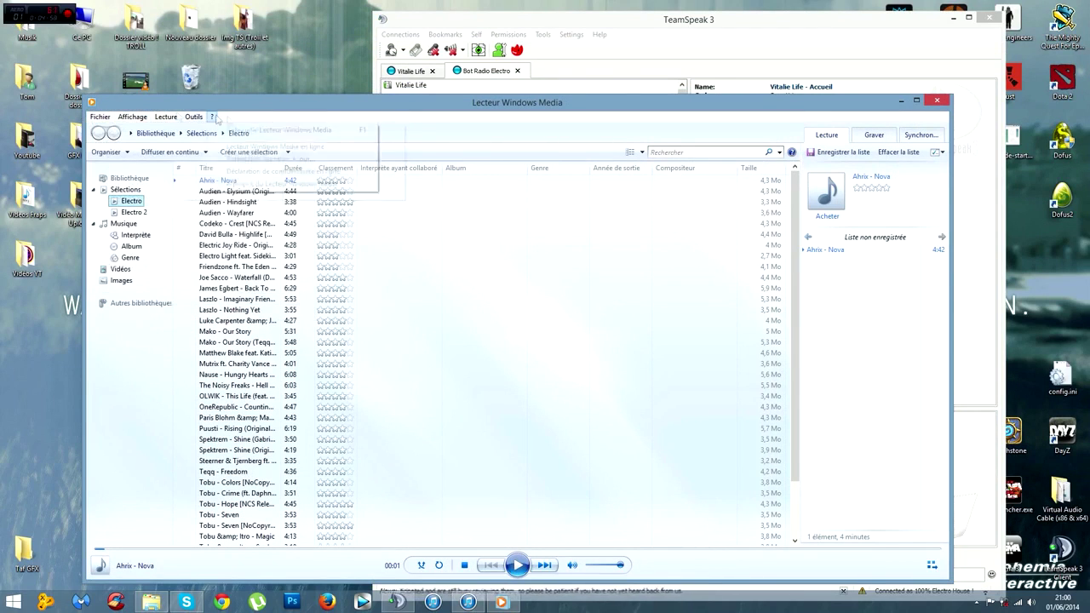
left_click(295, 117)
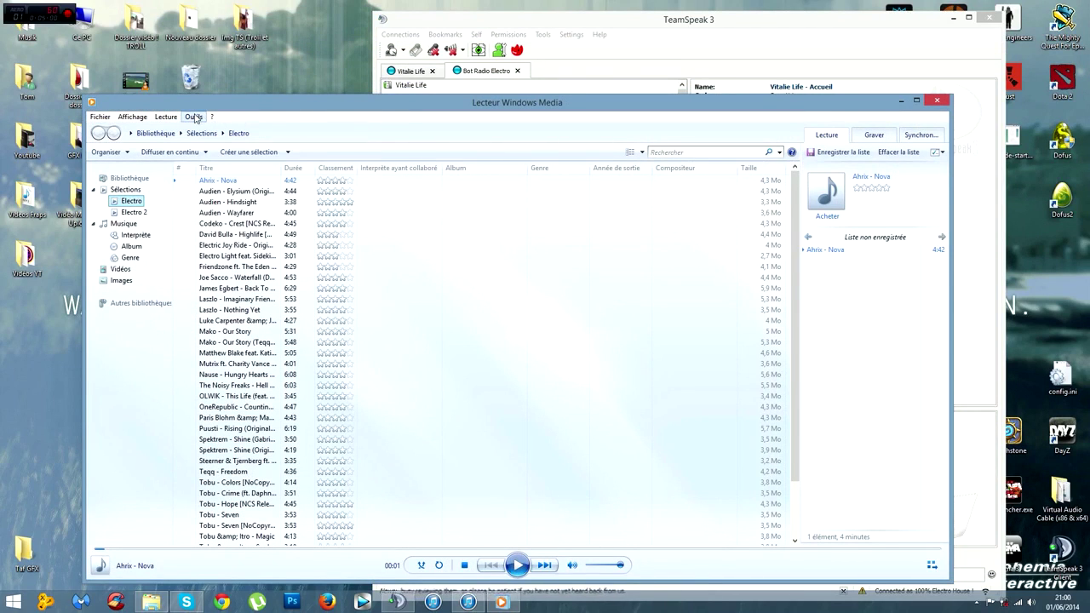
left_click(194, 117)
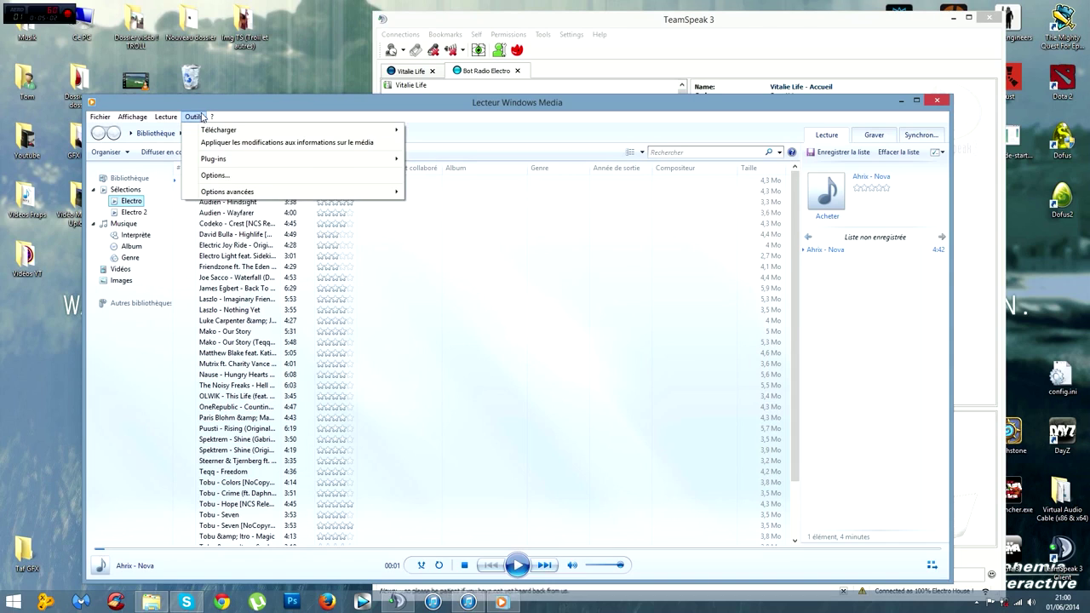
left_click(213, 174)
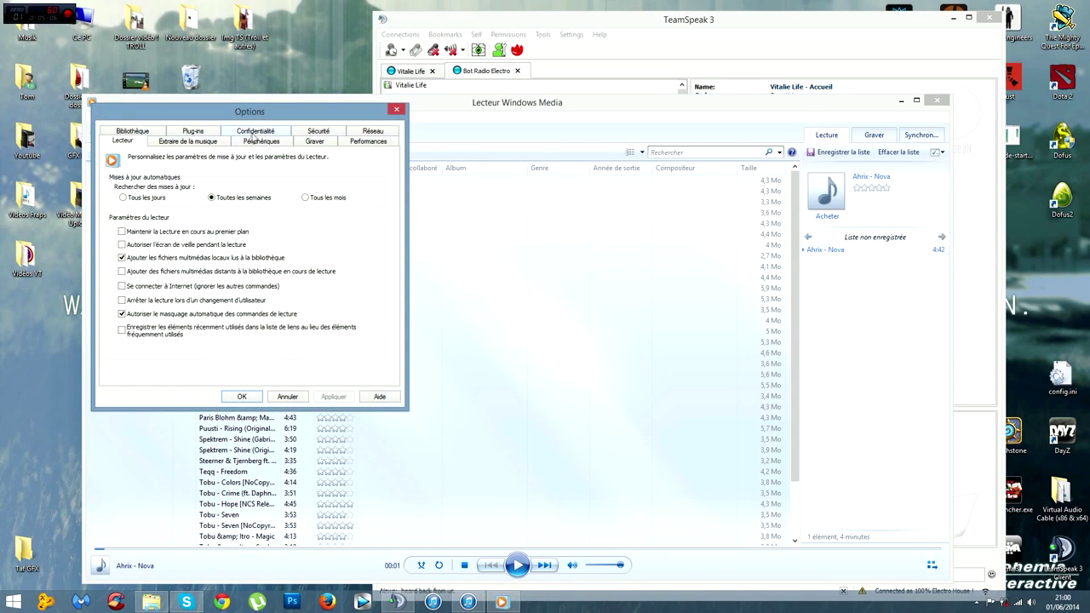
left_click(258, 139)
left_click(154, 189)
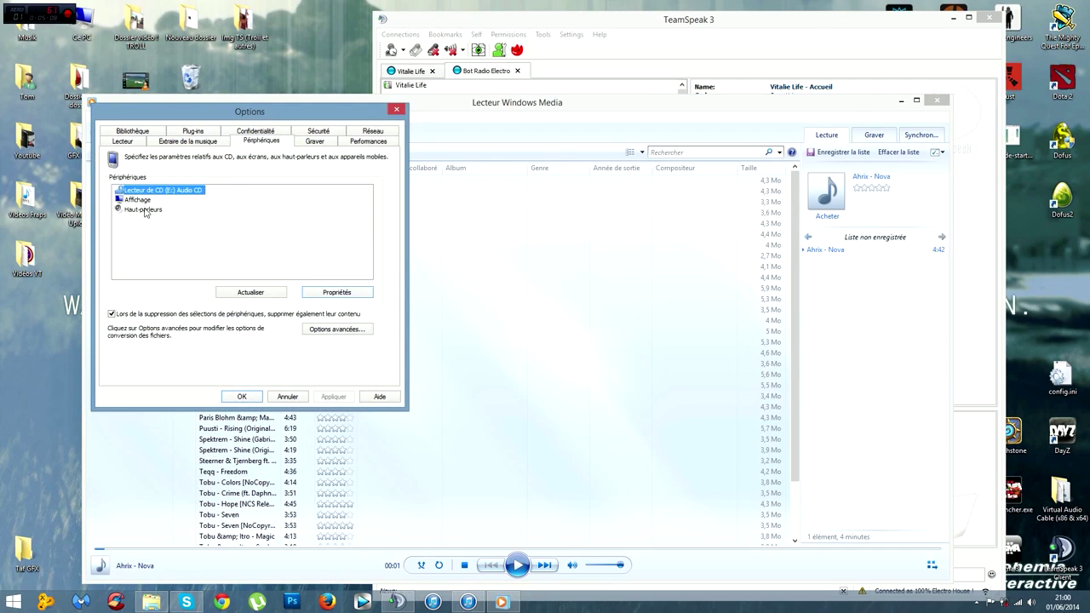
double_click(143, 210)
left_click(184, 228)
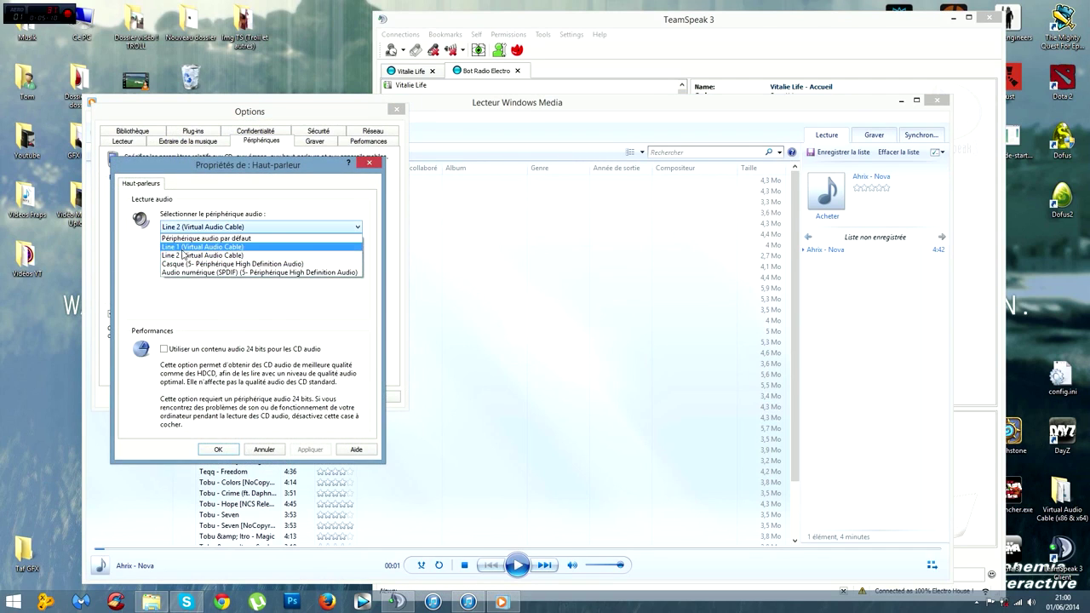
left_click(186, 251)
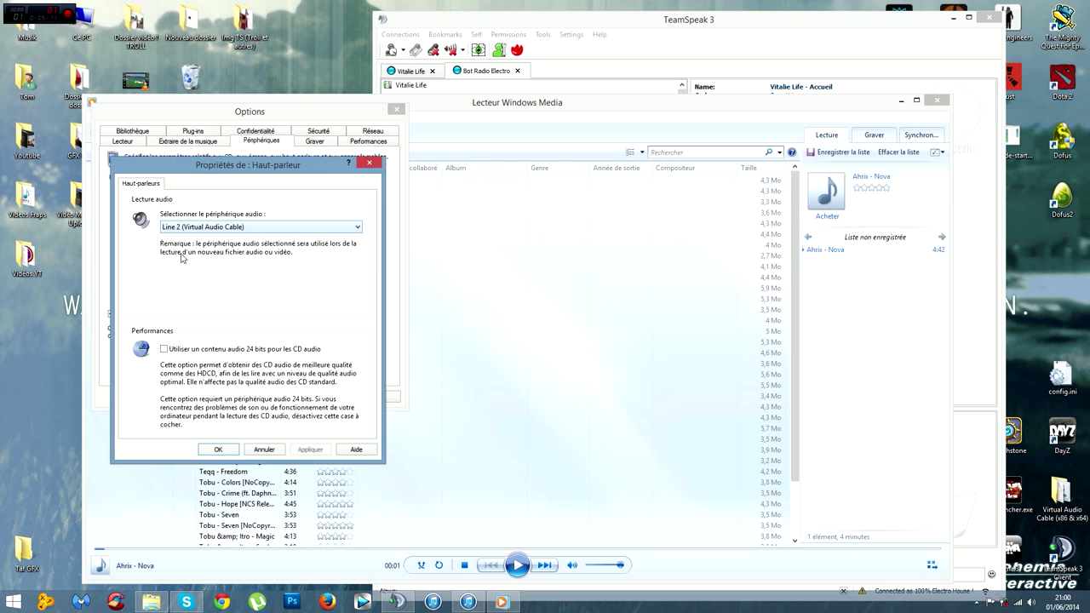
left_click(219, 450)
left_click(241, 397)
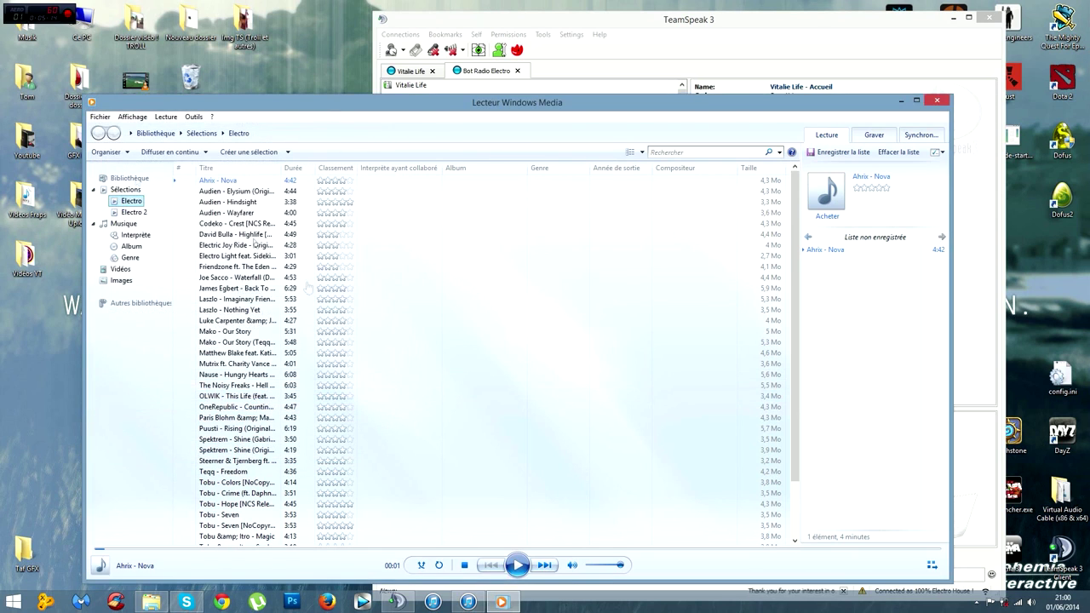
left_click(732, 23)
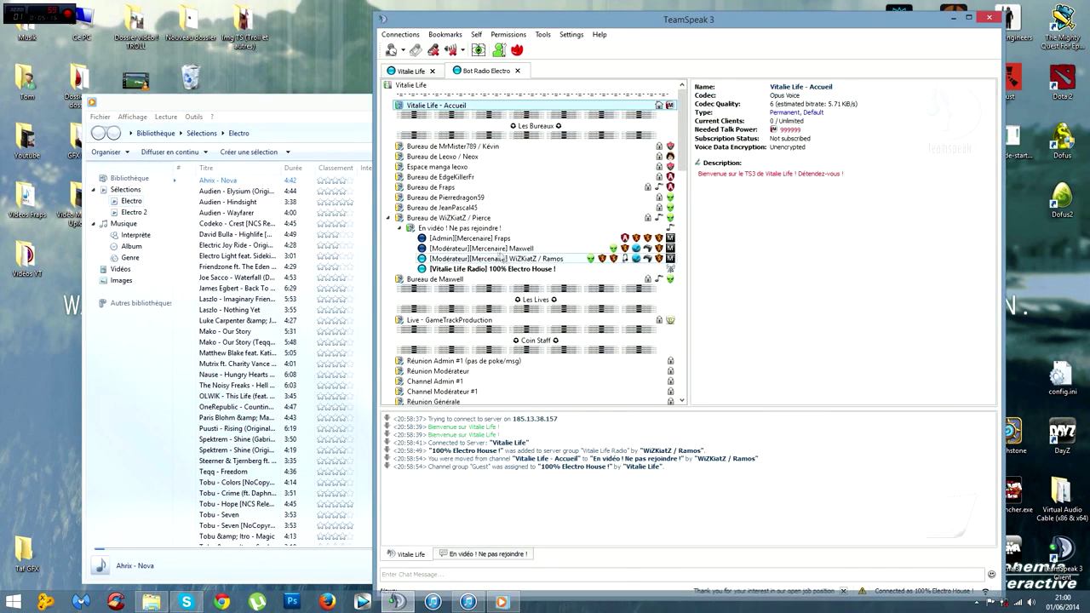
double_click(455, 222)
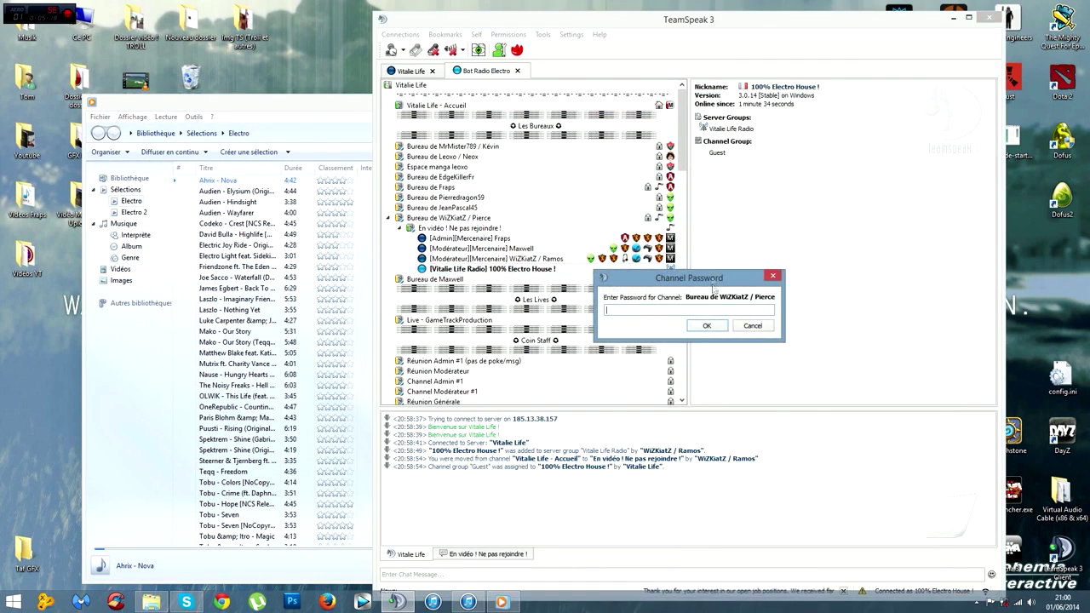
left_click(773, 276)
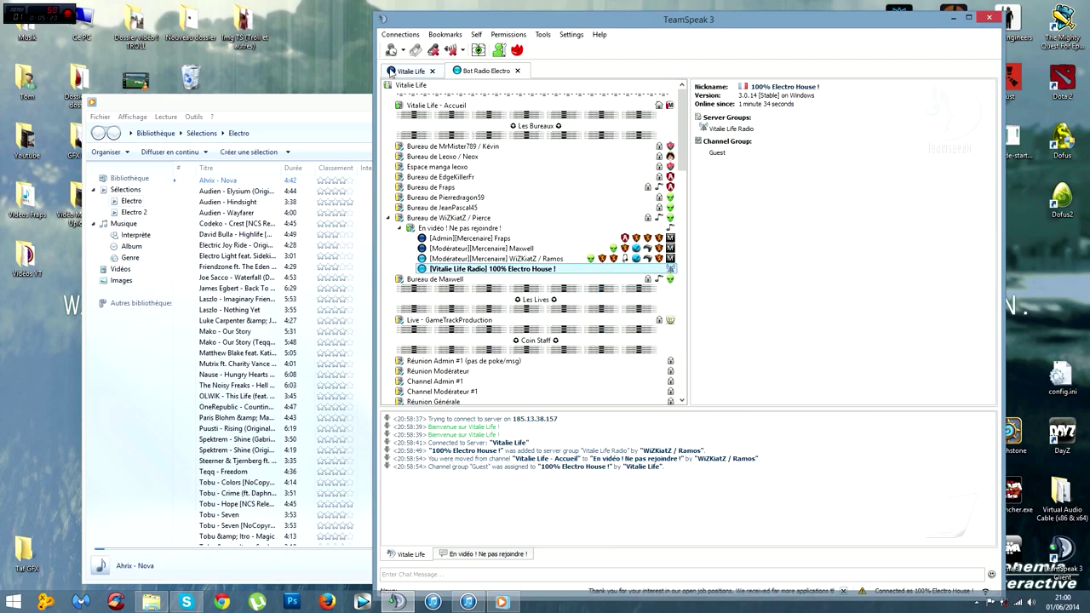
From the Vitalie Life connection, move the 100% Electro House ! bot to the parent office channel and start playing Ahrix - Nova.
left_click(440, 272)
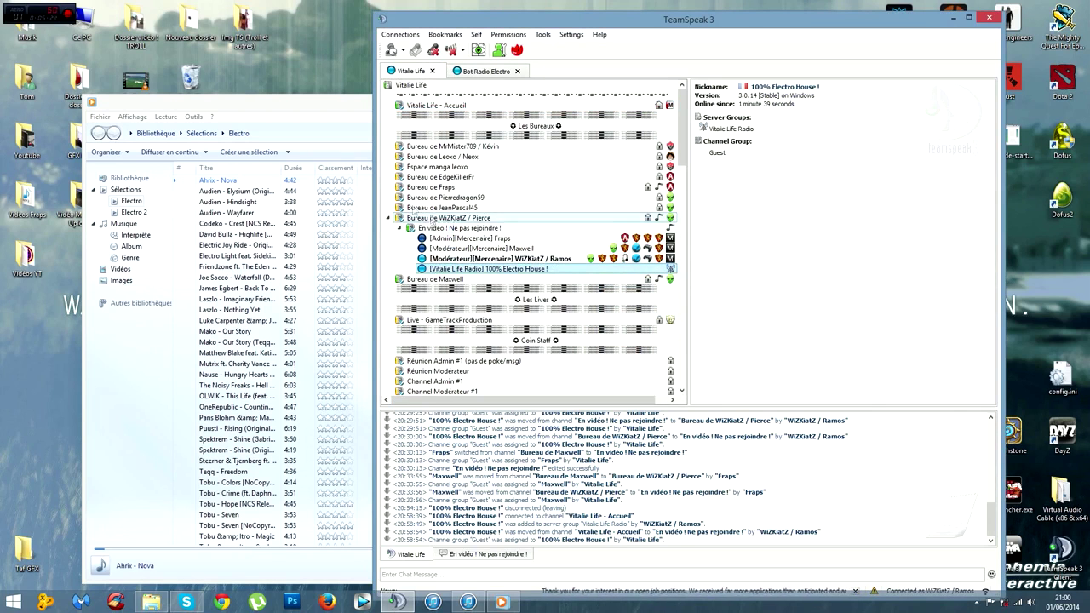
left_click(477, 258)
left_click(271, 132)
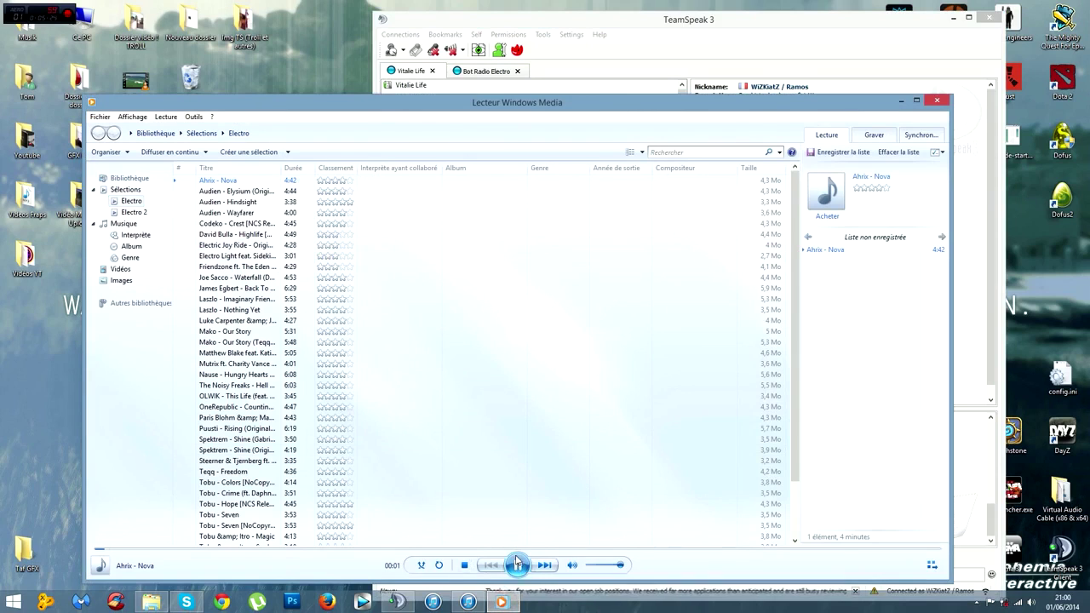
Shift the TeamSpeak window aside and move the 100% Electro House ! bot back into "En vidéo ! Ne pas rejoindre !".
left_click(566, 27)
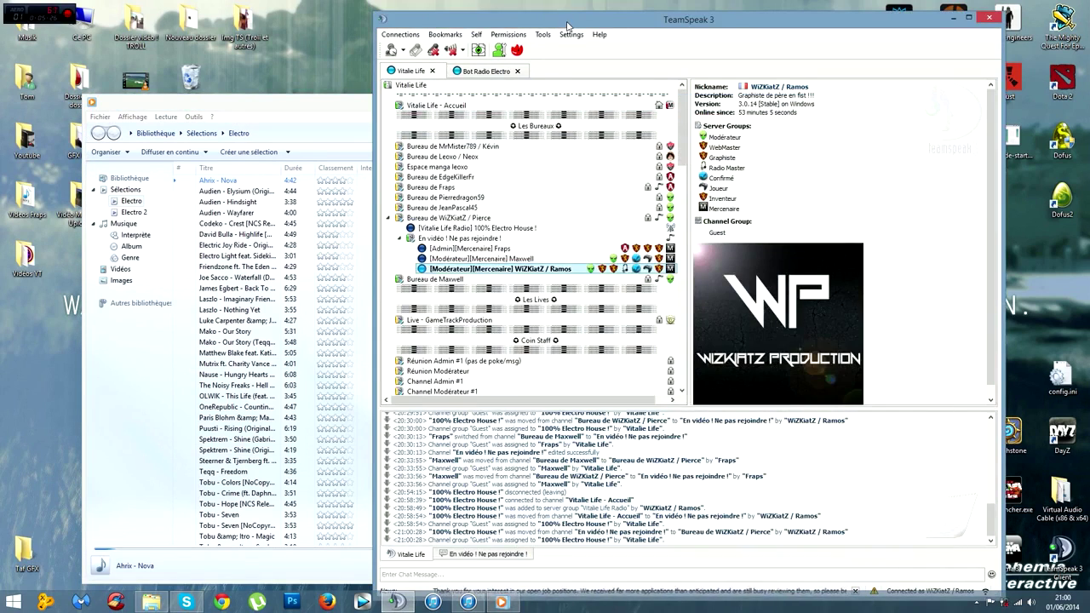
left_click_drag(566, 27, 607, 24)
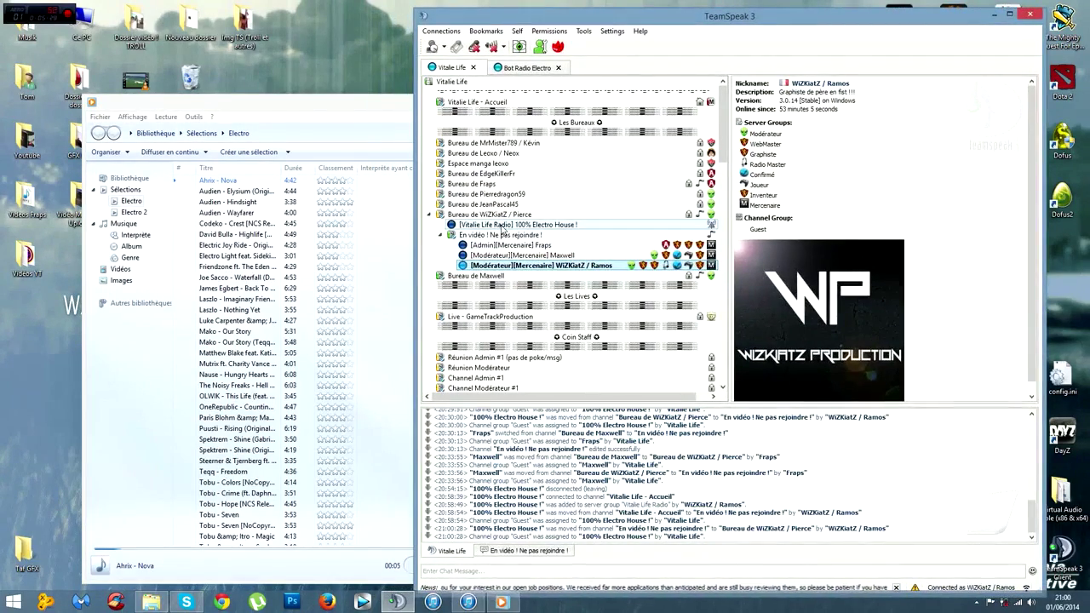
left_click_drag(502, 227, 508, 238)
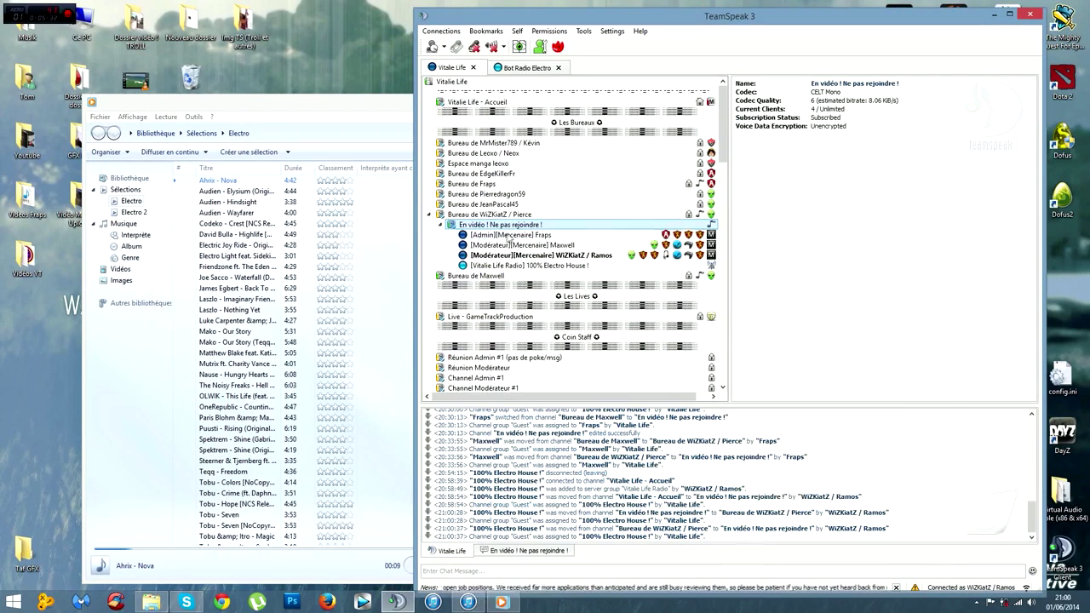
Lower the Windows Media Player volume and move the bot in TeamSpeak to the neighbouring office channel and back to the video channel.
left_click(359, 575)
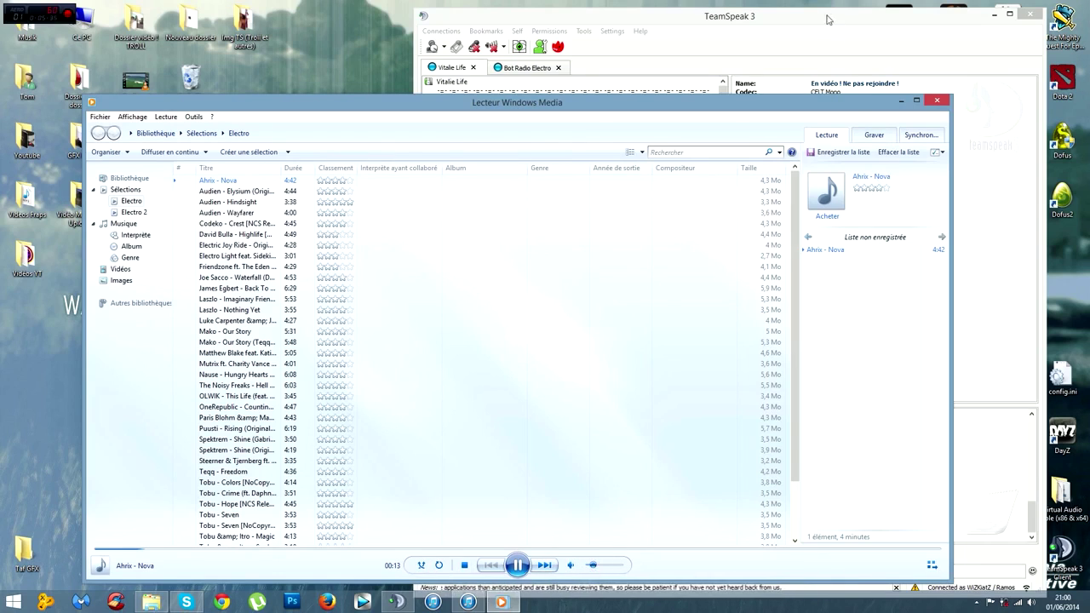
key("alt+Tab")
left_click_drag(519, 265, 514, 226)
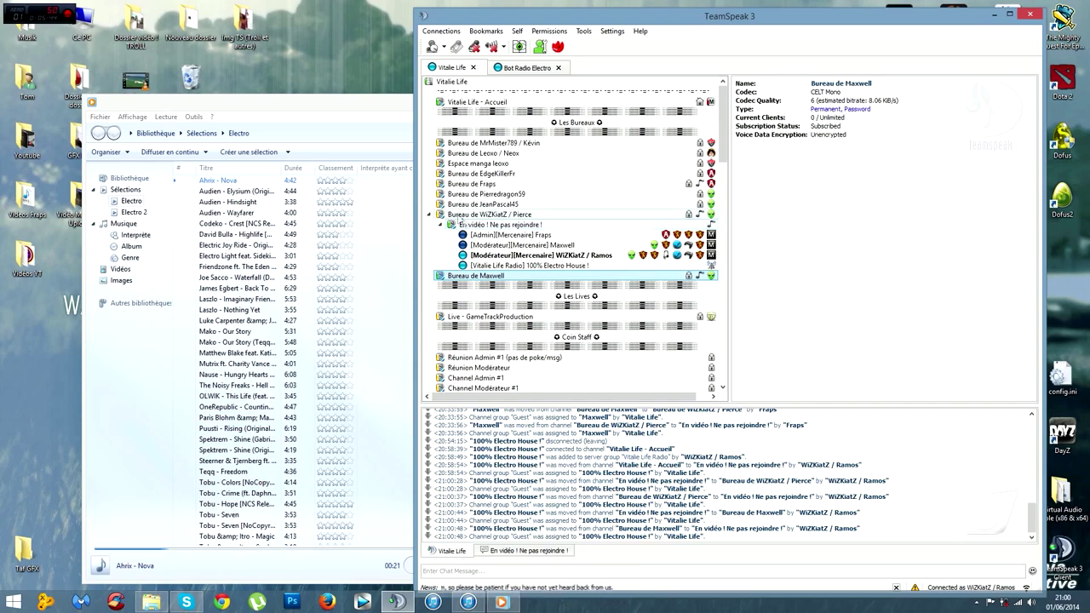
Set the 100% Electro House ! client's volume to -13 dB and bring Windows Media Player back to the front.
right_click(470, 270)
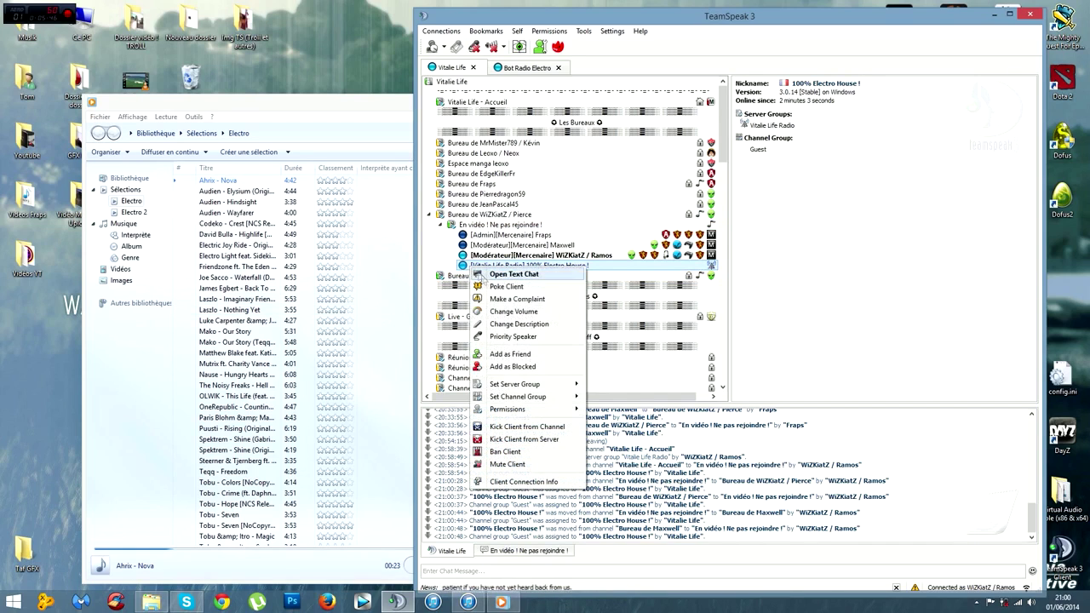
left_click(515, 311)
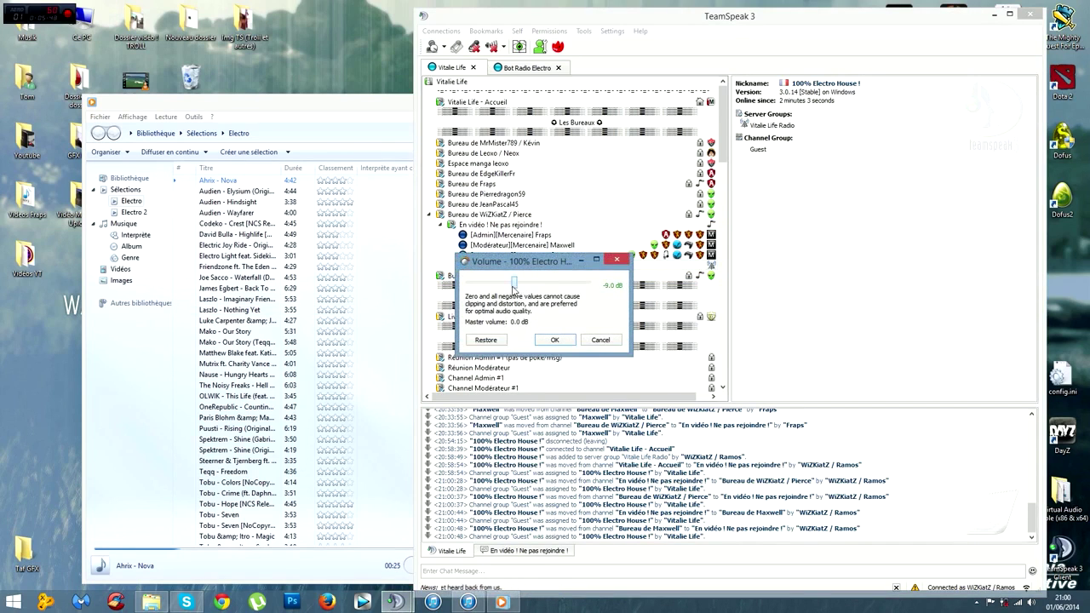
left_click(554, 340)
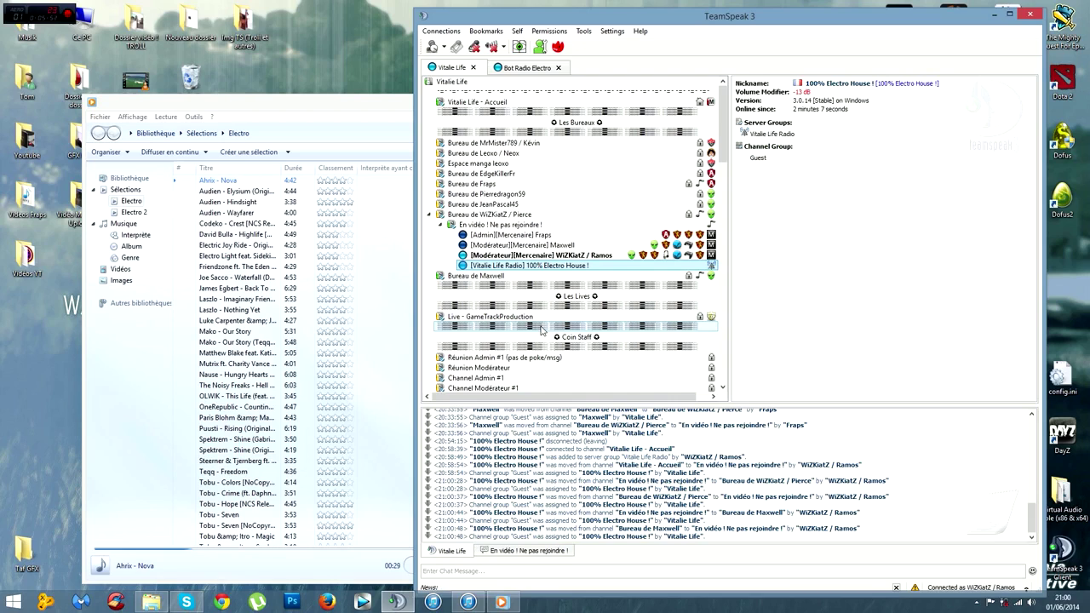
left_click(315, 108)
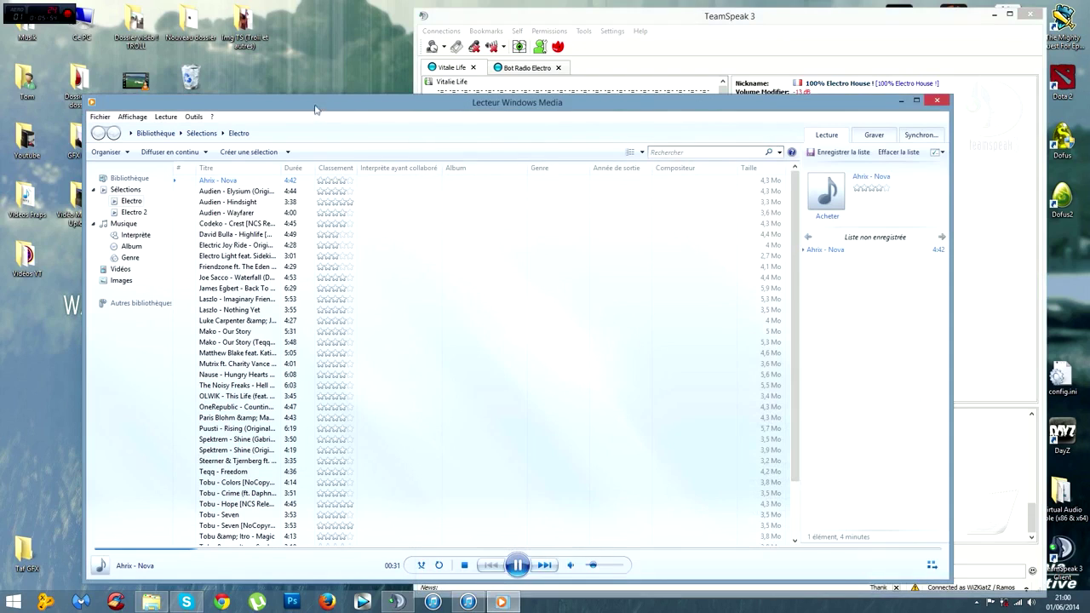